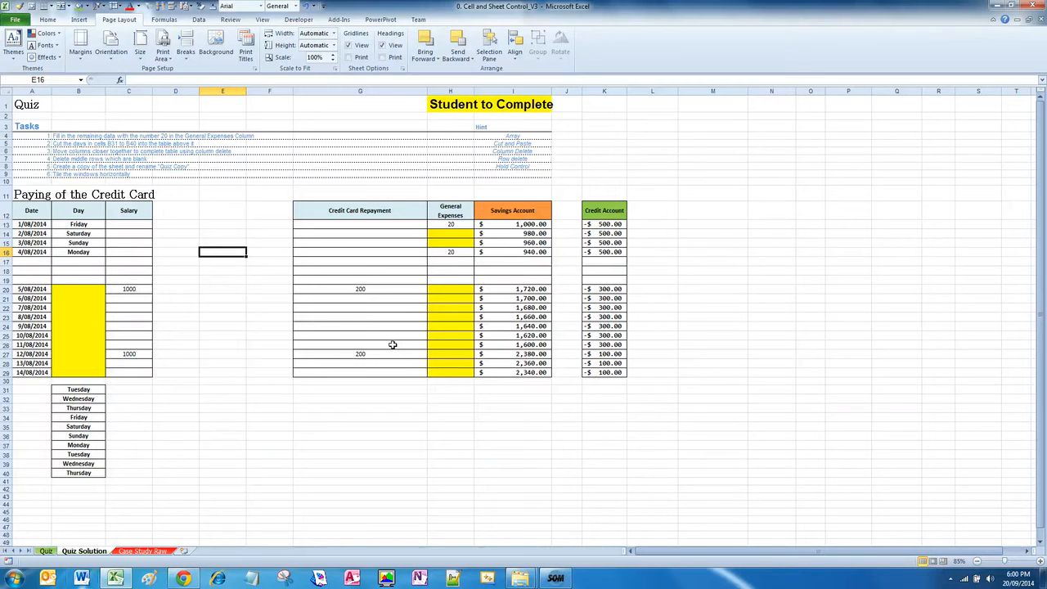
Step: Enter 20 in the two blank yellow General Expenses cells H14:H15 for 2/08/2014 and 3/08/2014
click(1041, 561)
click(1041, 561)
click(1042, 561)
click(1041, 561)
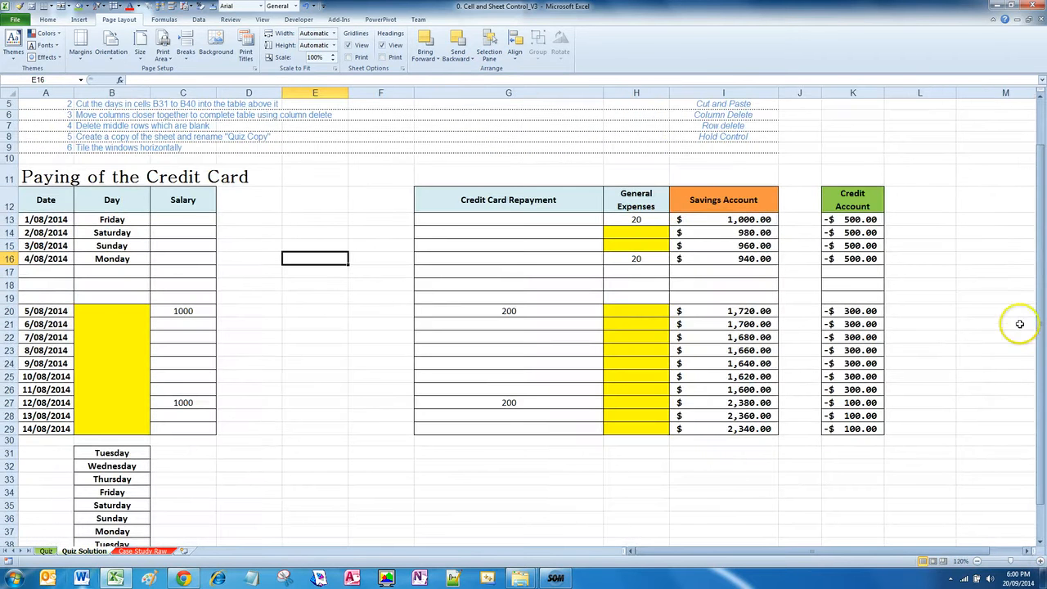
drag(1039, 298, 1038, 286)
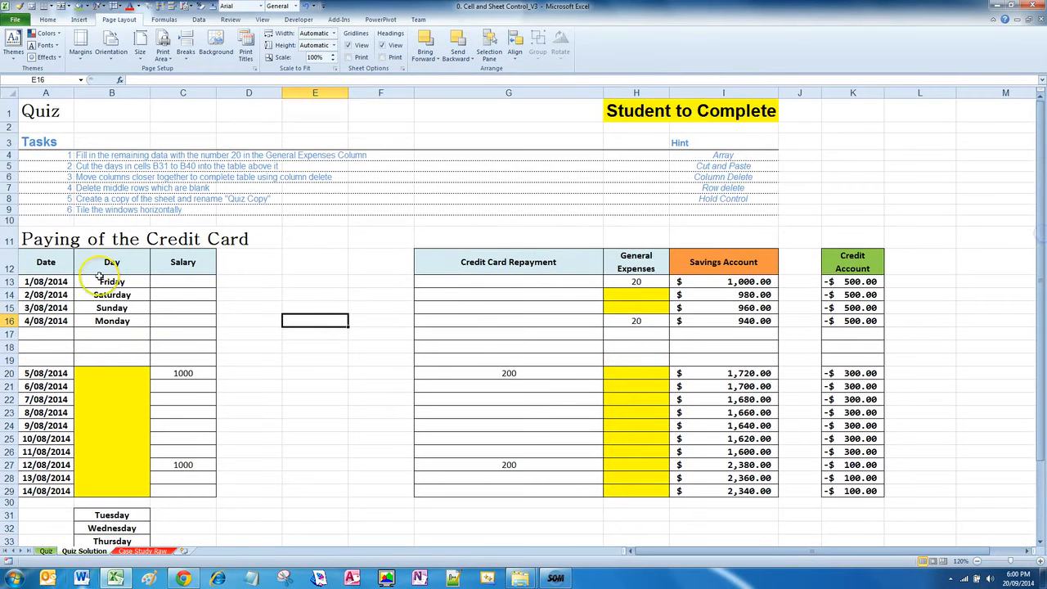
click(8, 155)
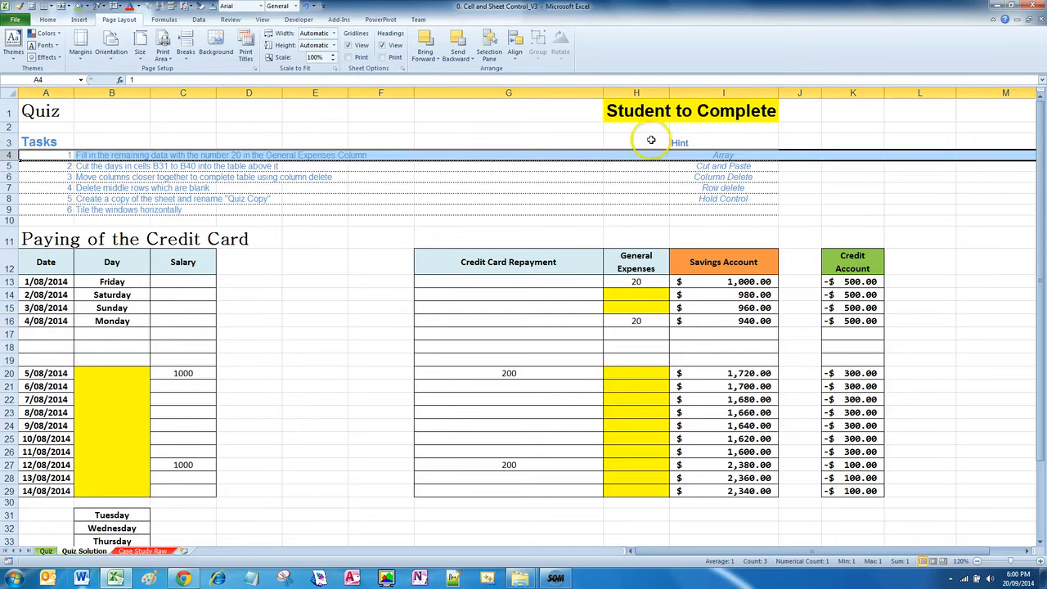
click(651, 95)
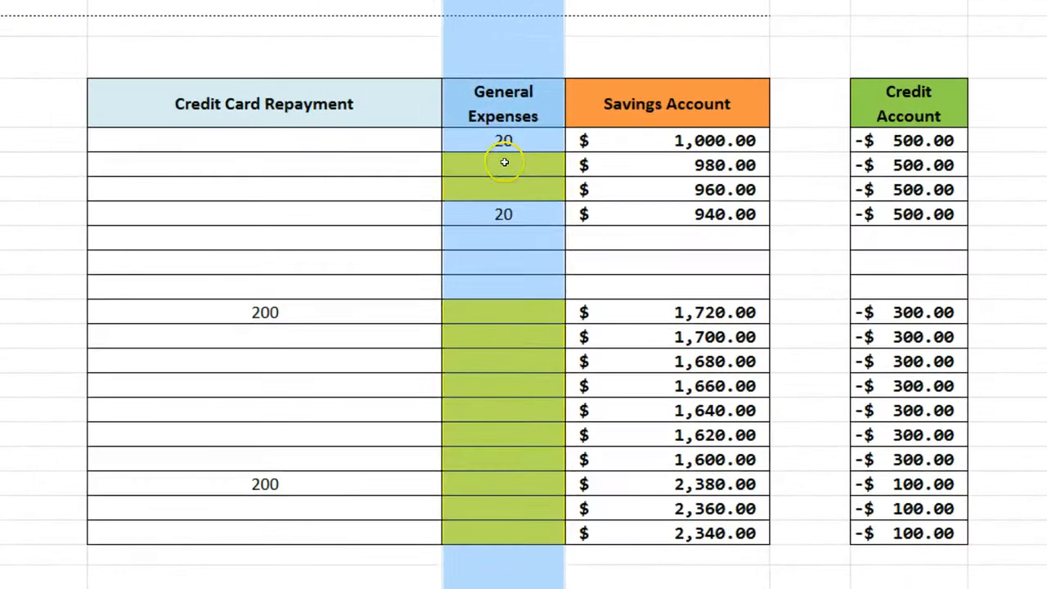
drag(503, 162, 503, 186)
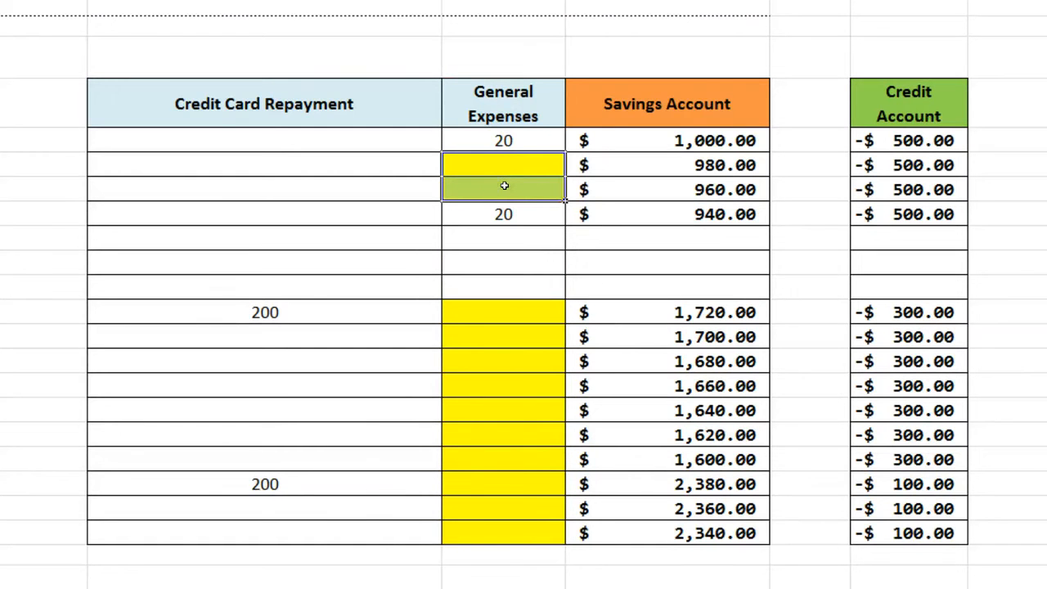
text(20)
key(ctrl+Return)
Step: Fill the General Expenses cells H20:H29 with 20 and shade the first task's cell B4 green
drag(521, 318, 538, 531)
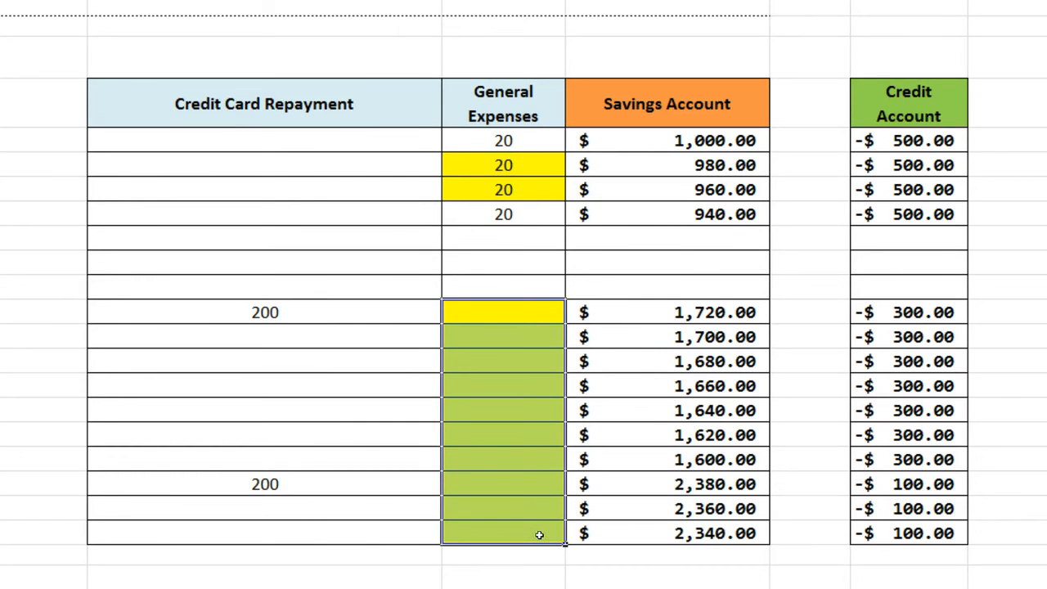
text(20)
key(ctrl+Return)
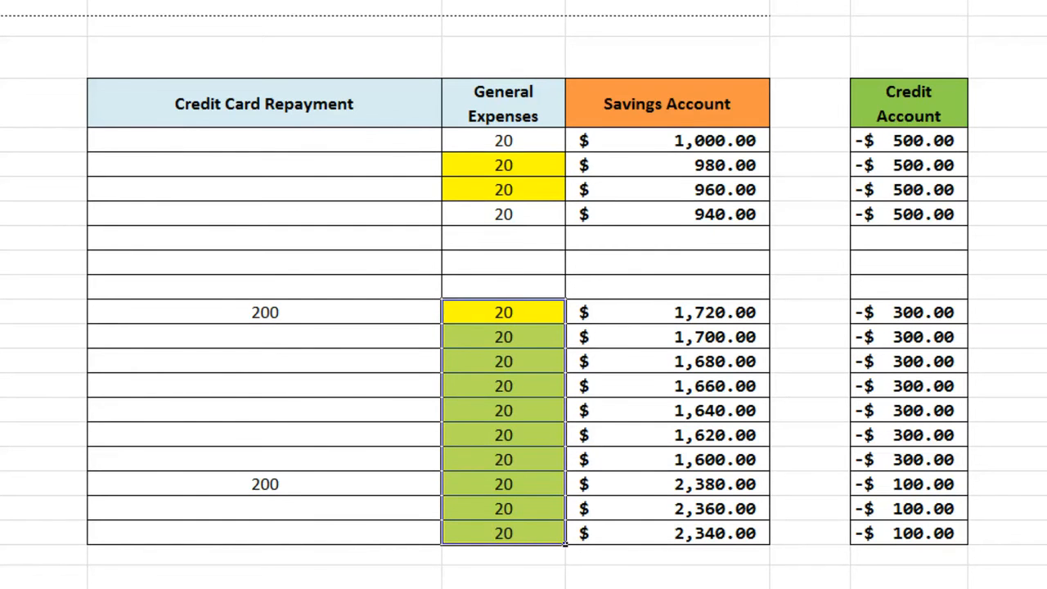
click(113, 155)
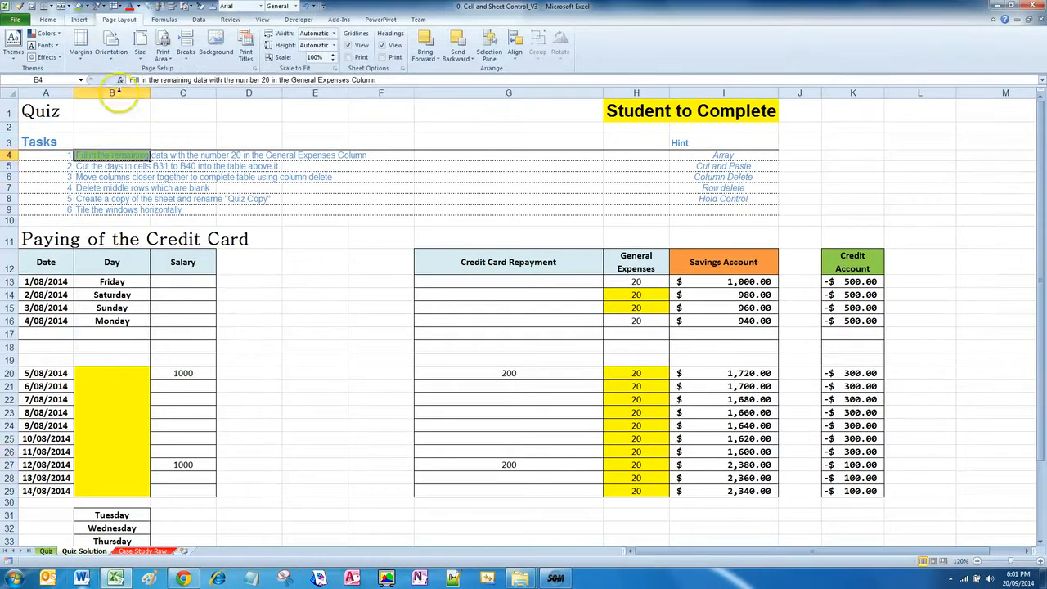
click(381, 448)
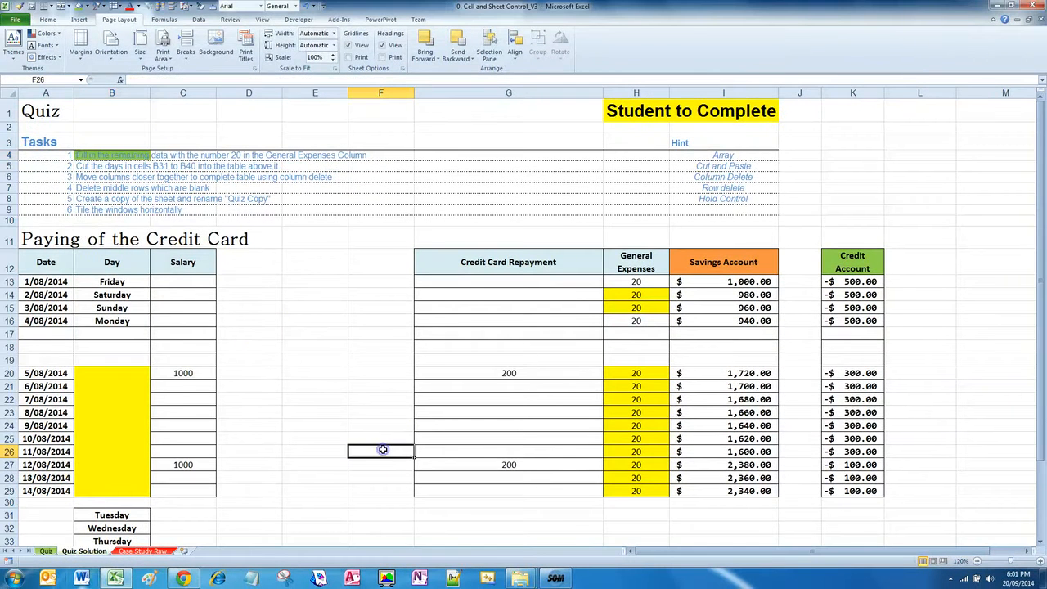
Step: Cut the weekdays from B31:B40, paste them into the Day column starting at B20, and undo the paste
click(10, 165)
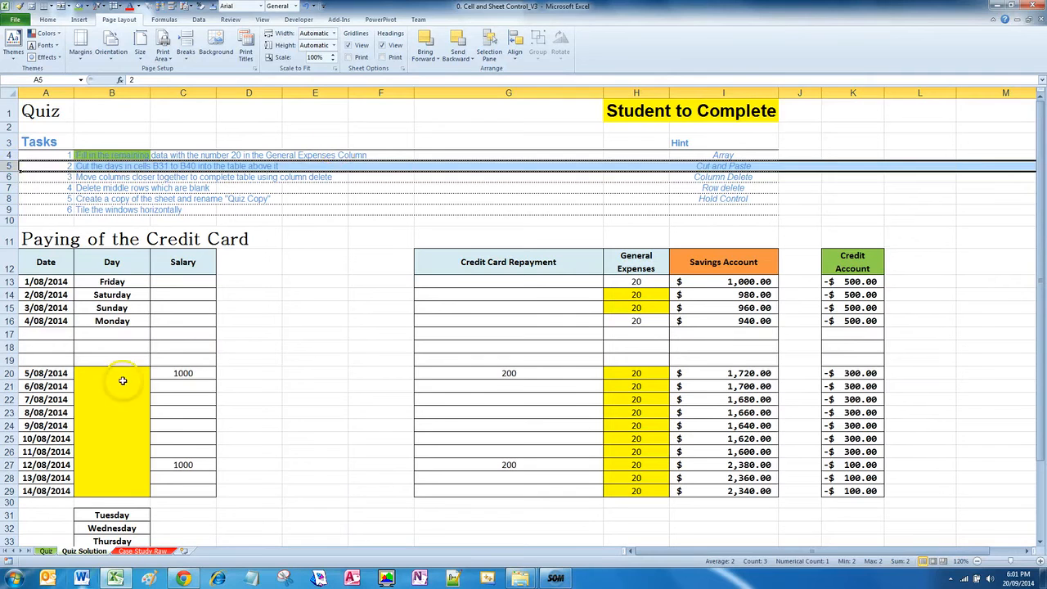
drag(122, 373, 118, 498)
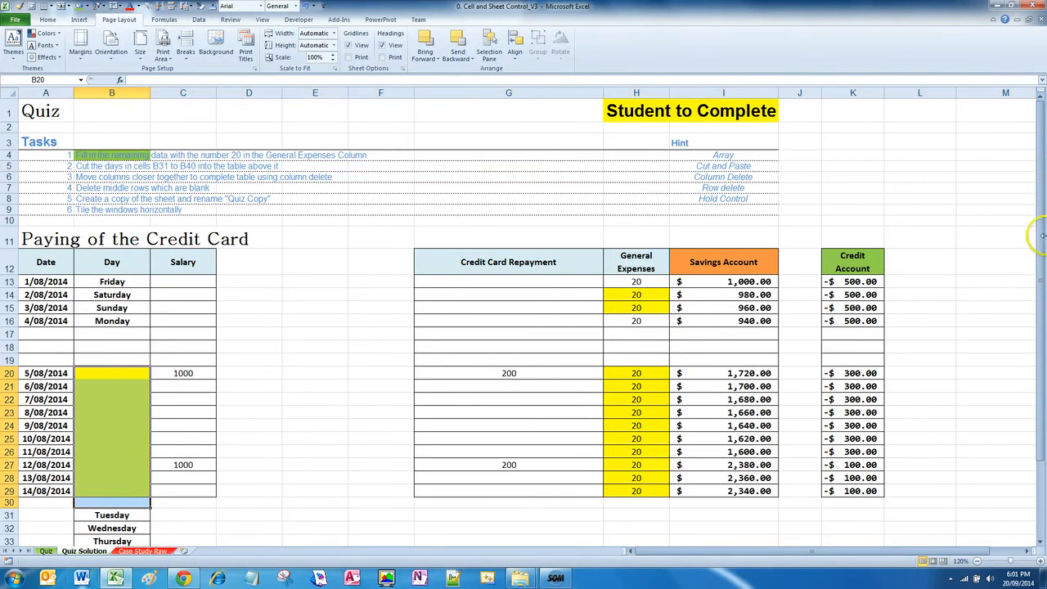
drag(1033, 234, 1033, 296)
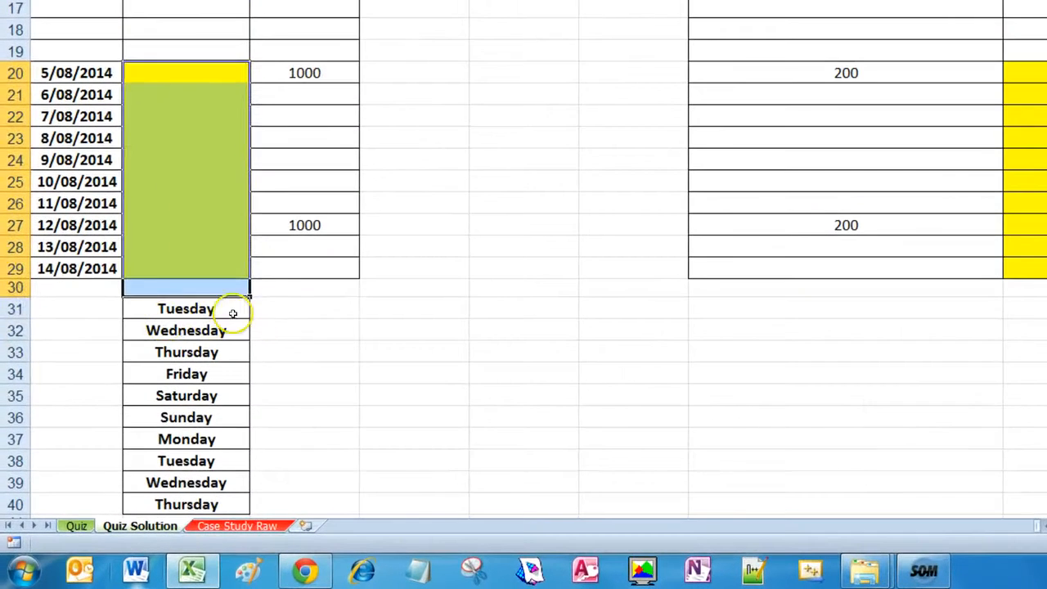
click(264, 307)
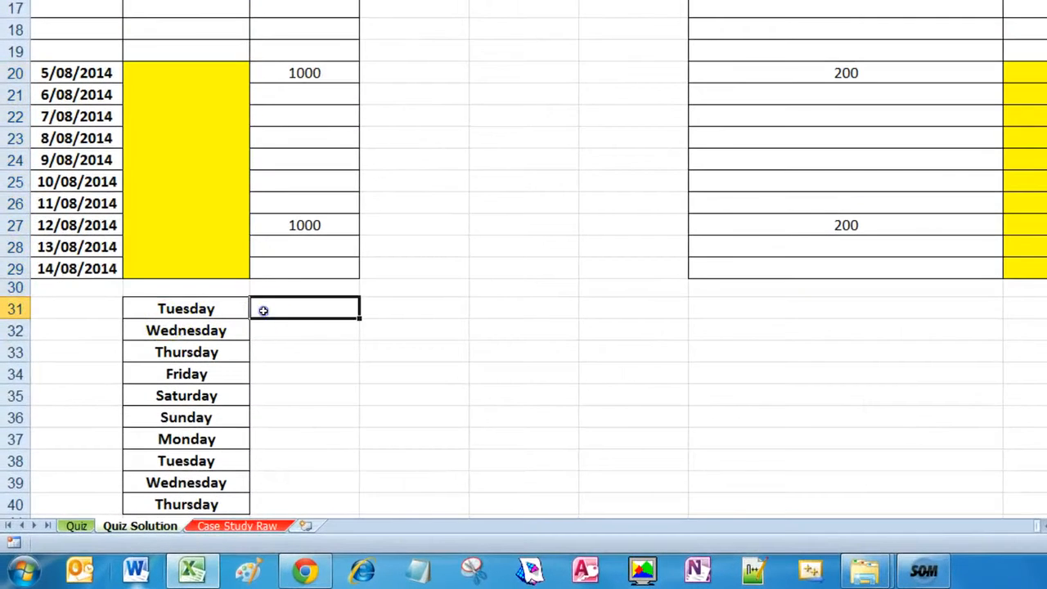
drag(229, 308, 221, 498)
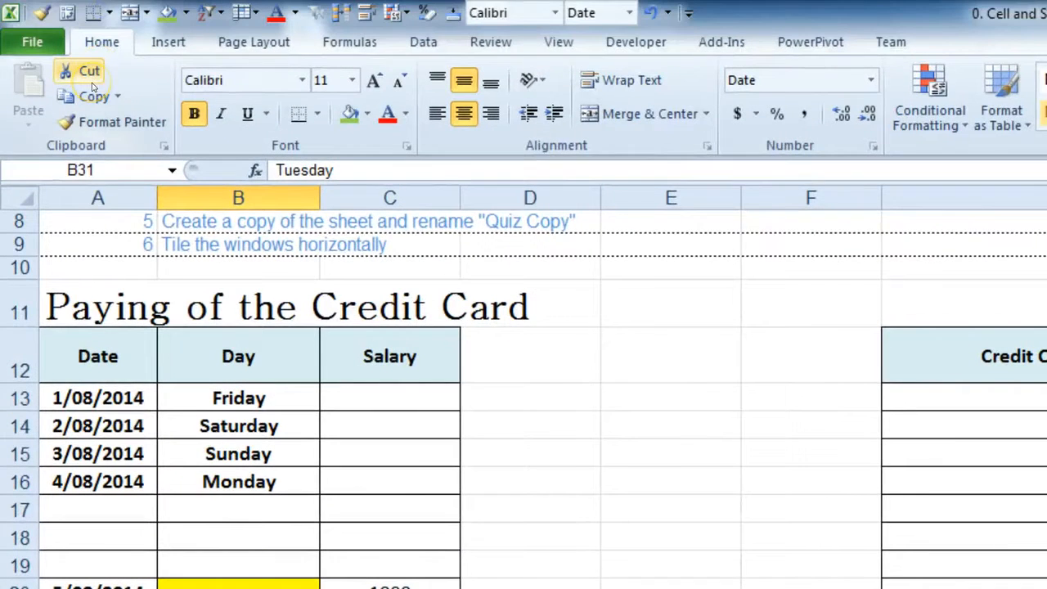
click(89, 78)
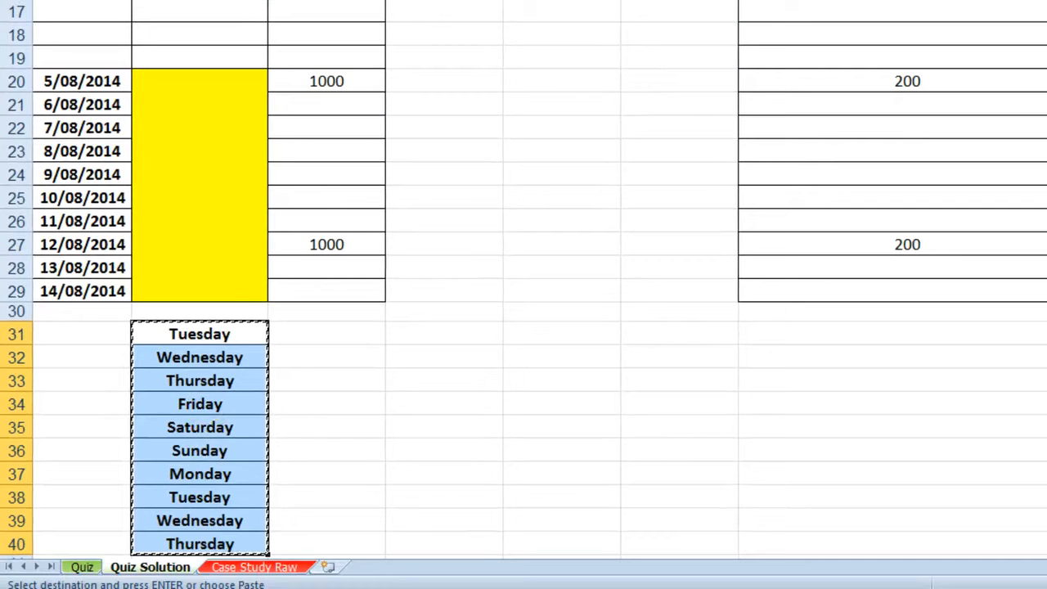
click(170, 78)
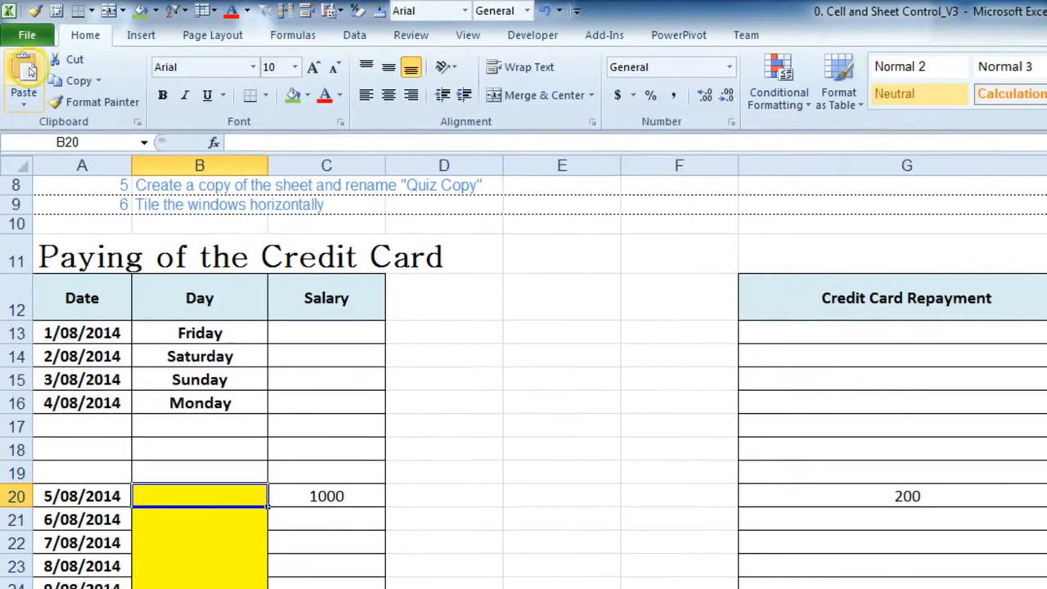
click(27, 72)
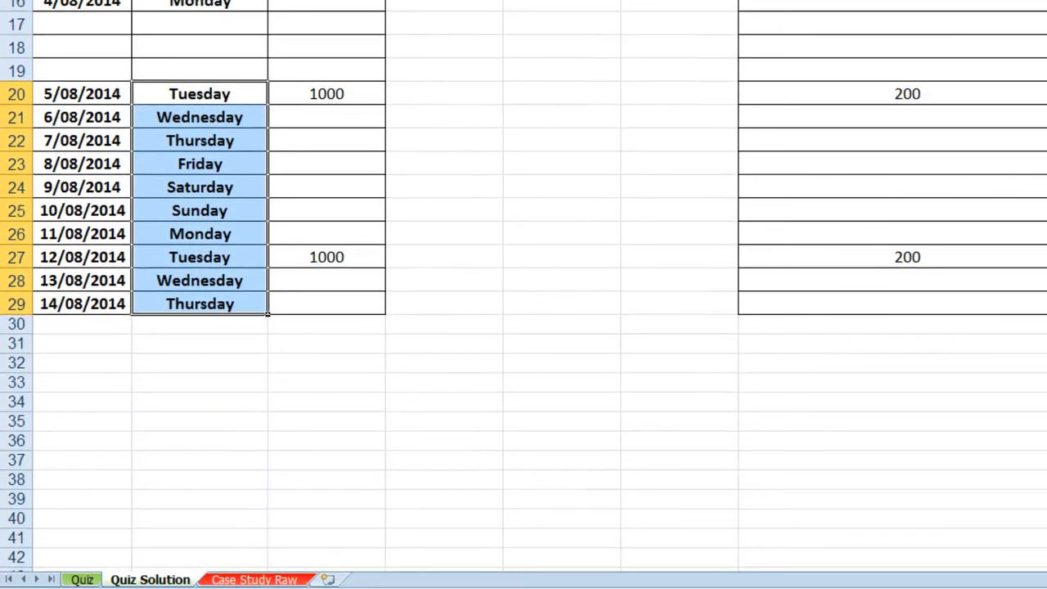
key(ctrl+z)
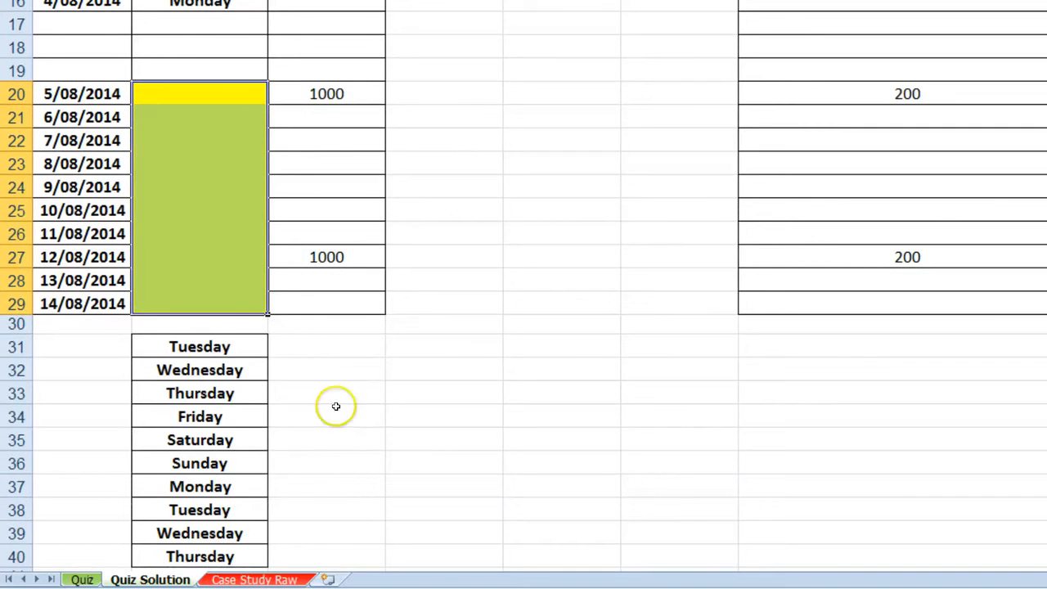
Step: Move the weekdays in B31:B40 directly onto the yellow Day cells B20:B29 without using the clipboard
drag(222, 344, 188, 554)
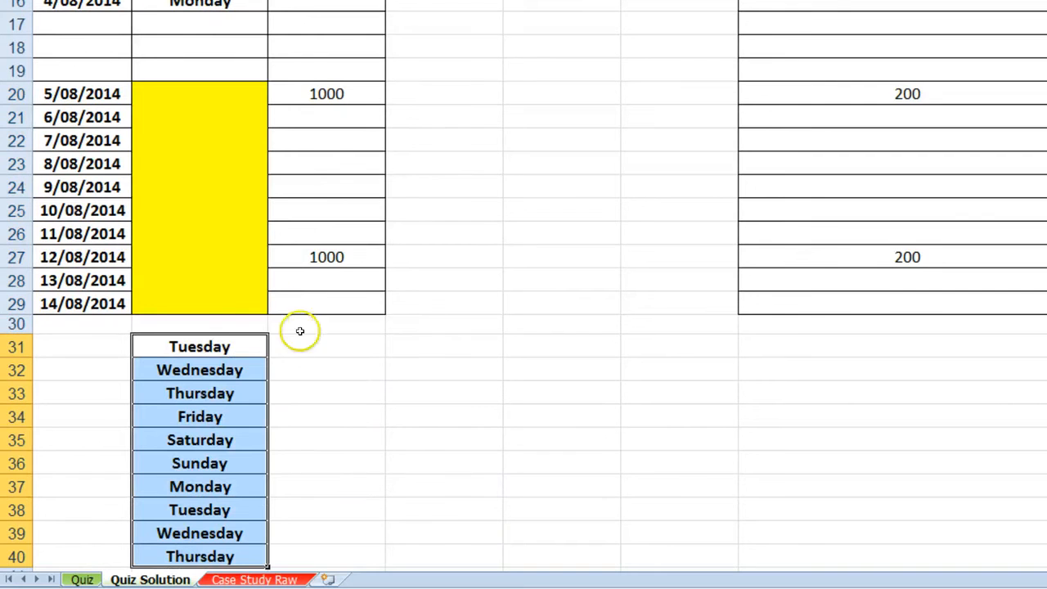
click(267, 486)
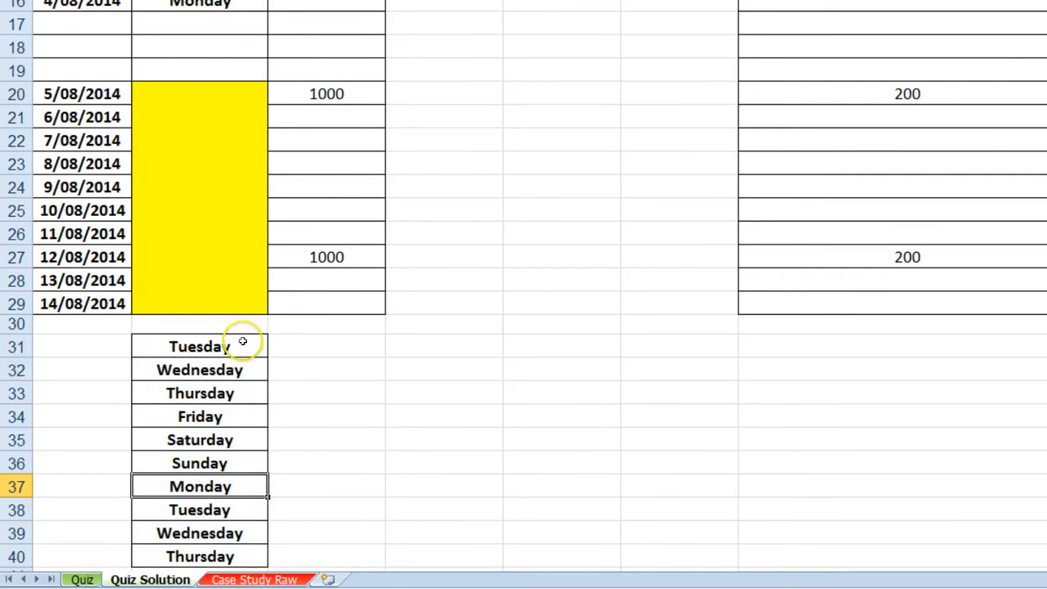
drag(243, 344, 234, 556)
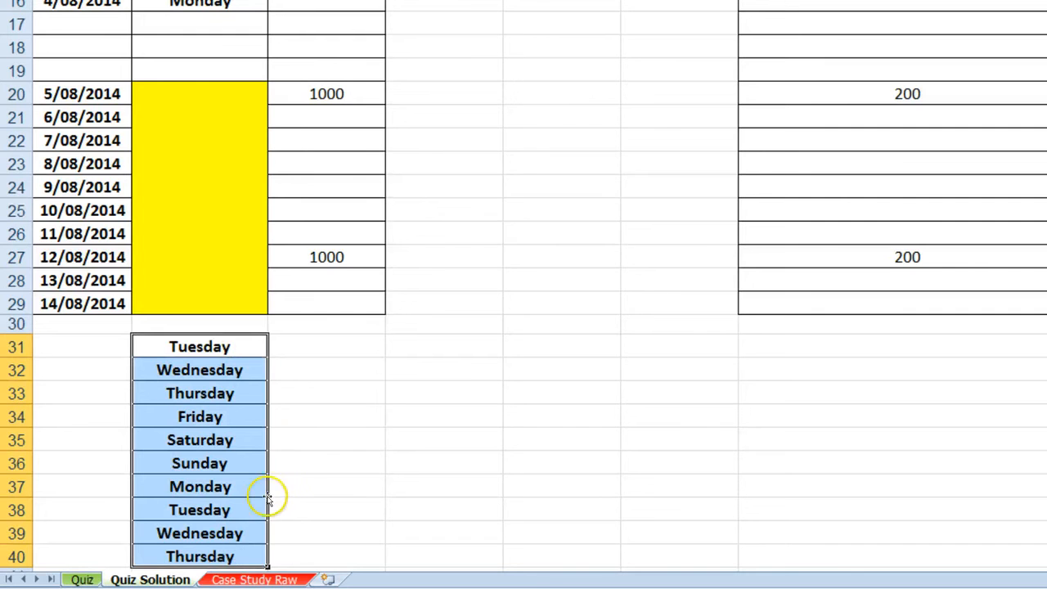
drag(266, 487, 258, 233)
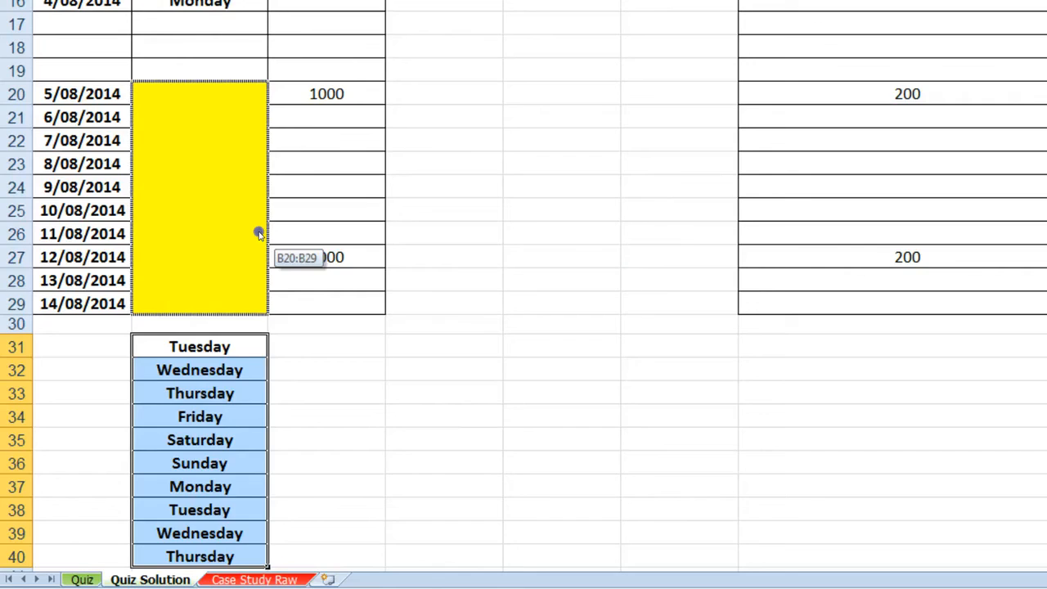
drag(258, 233, 257, 234)
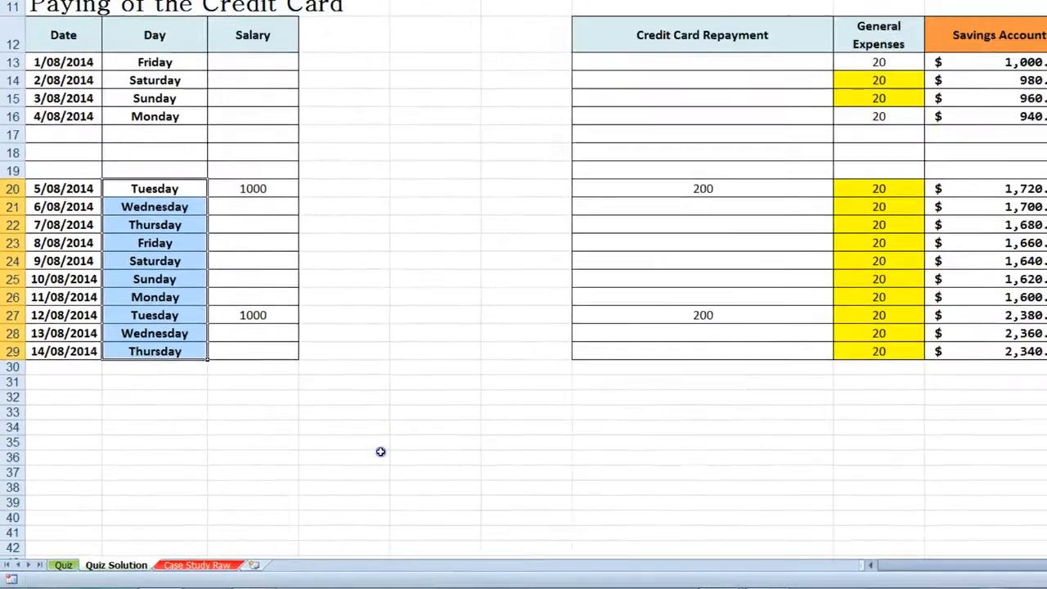
click(380, 451)
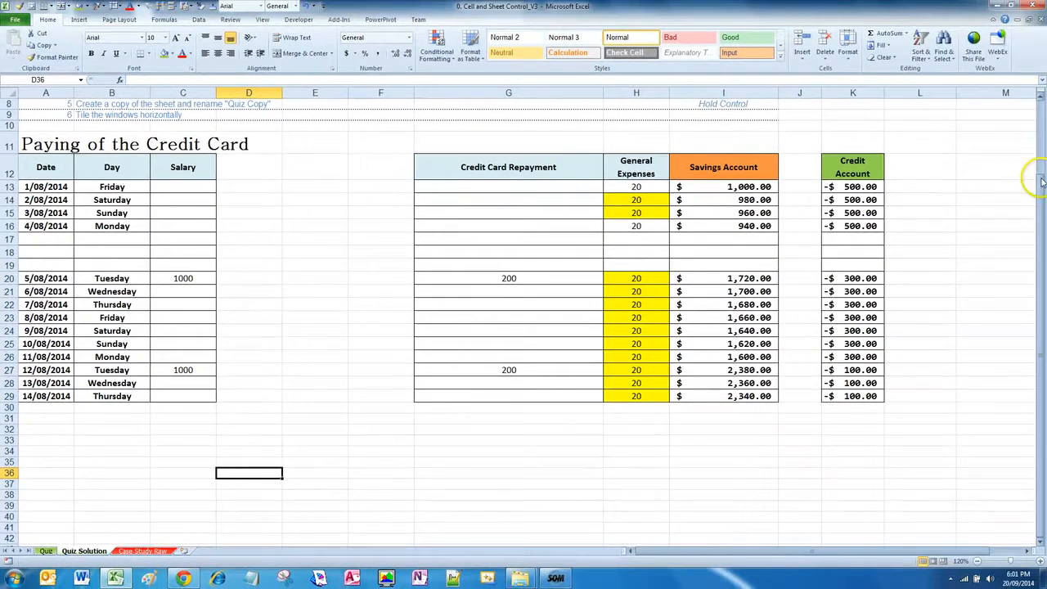
Step: Shade the second task's cell B5 green to mark the cut-and-paste task as done
drag(1042, 176, 1042, 105)
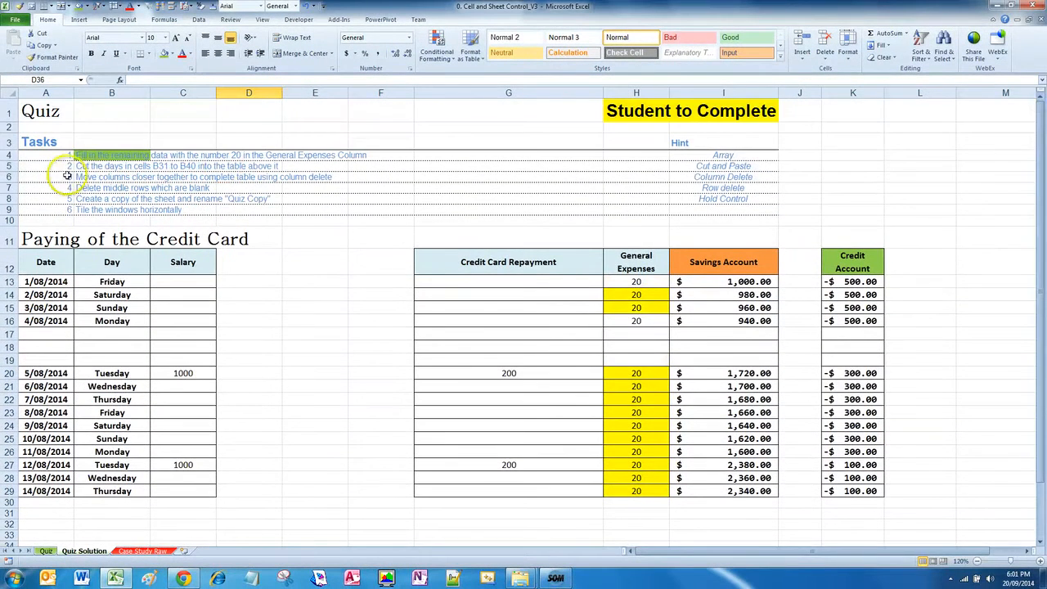
click(82, 166)
click(165, 54)
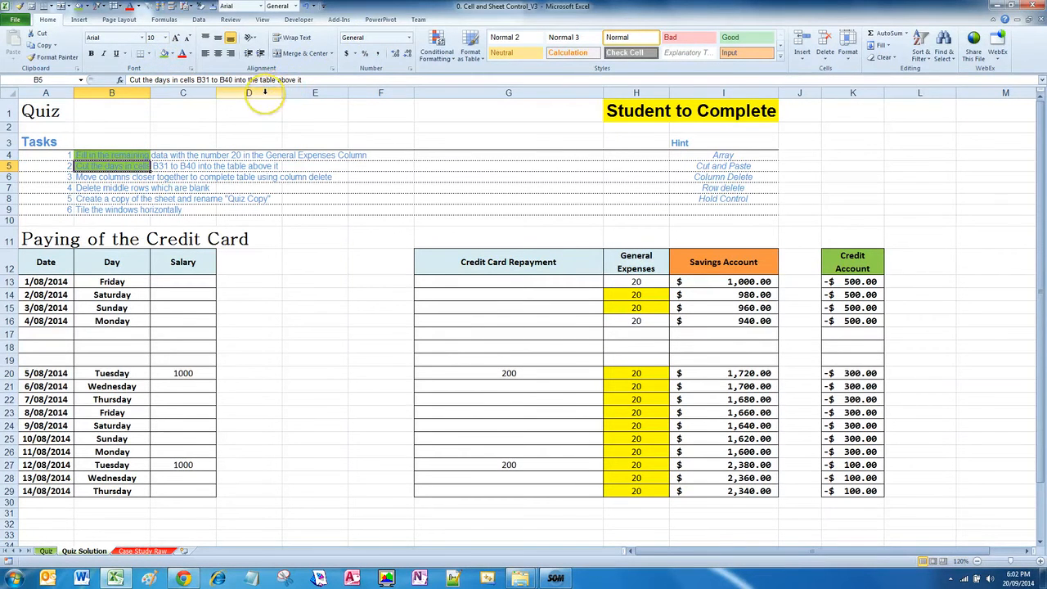
Step: Delete the three blank columns D to F between Salary and Credit Card Repayment
drag(264, 92, 208, 106)
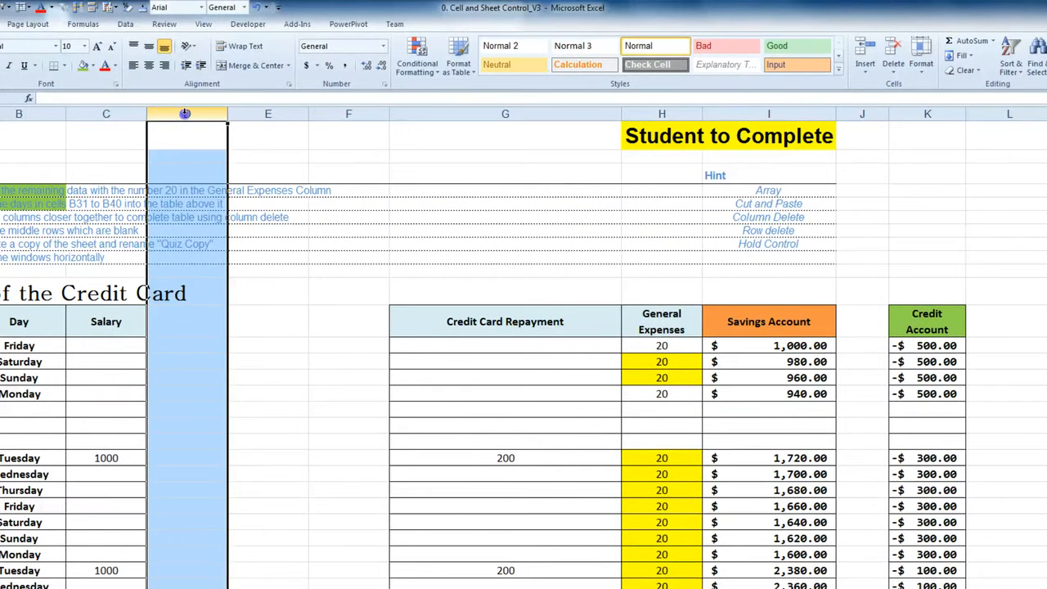
drag(185, 114, 327, 117)
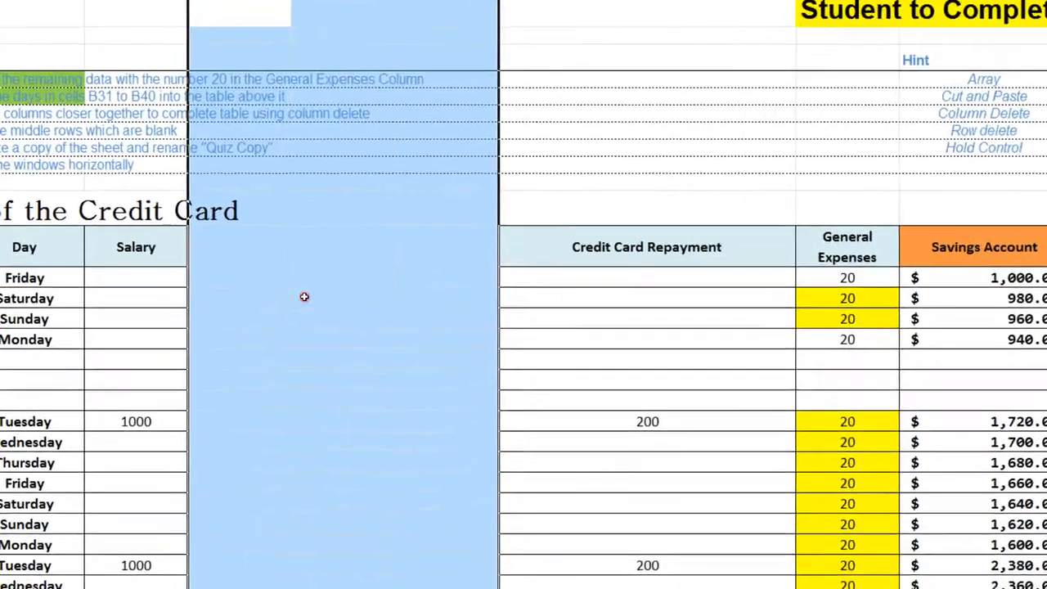
right_click(237, 360)
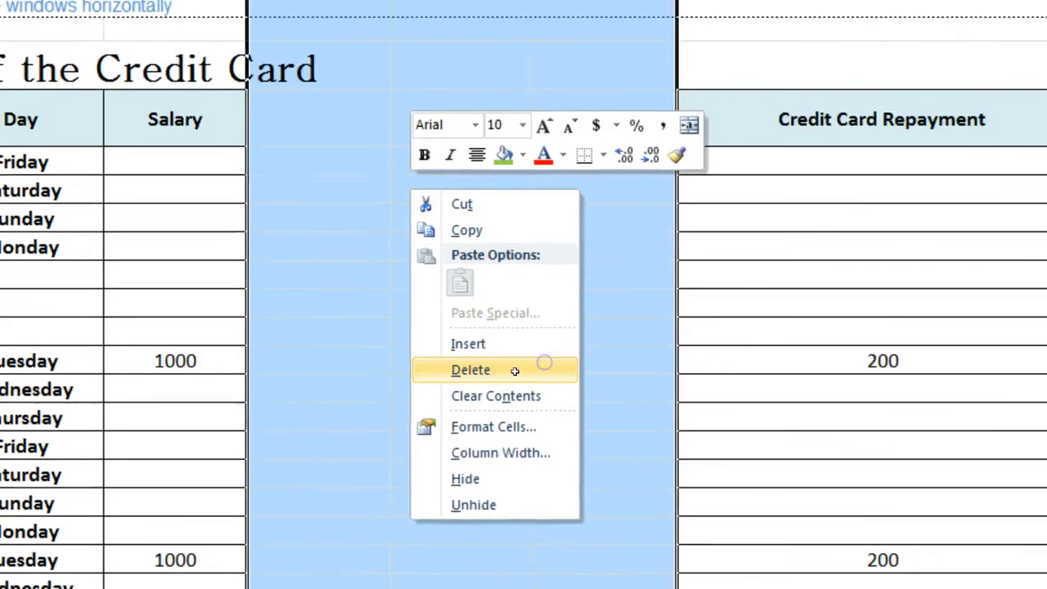
click(545, 365)
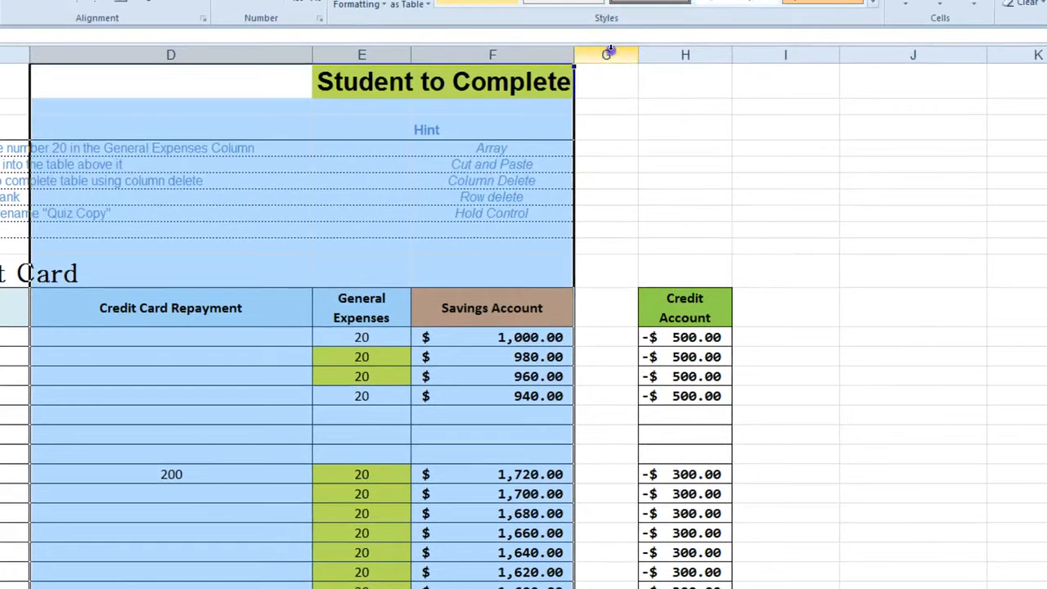
Step: Delete blank column G between Savings Account and Credit Account, and shade the third task's cell B6 green
click(616, 47)
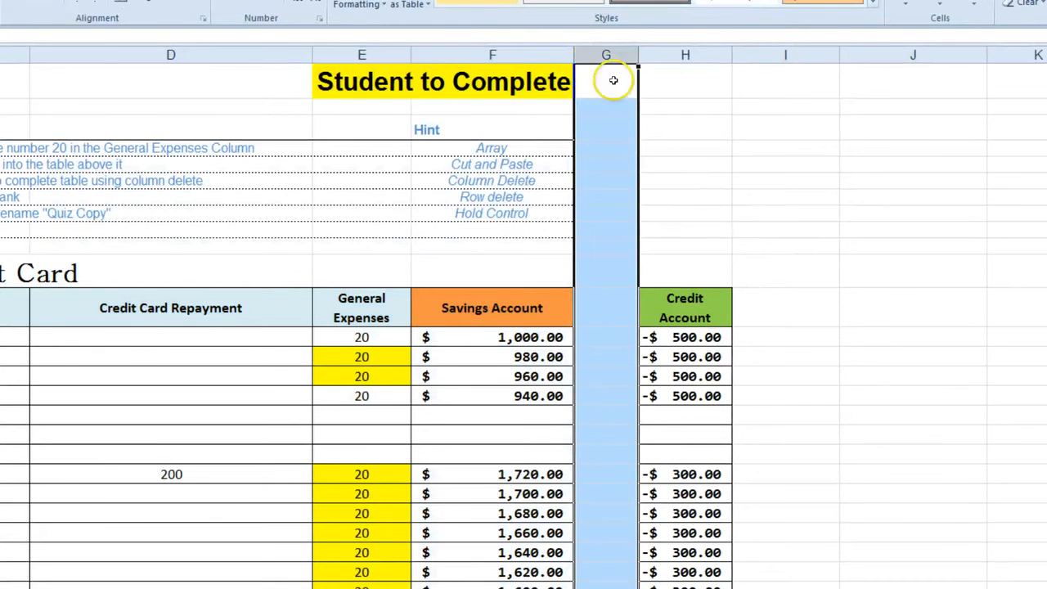
right_click(602, 131)
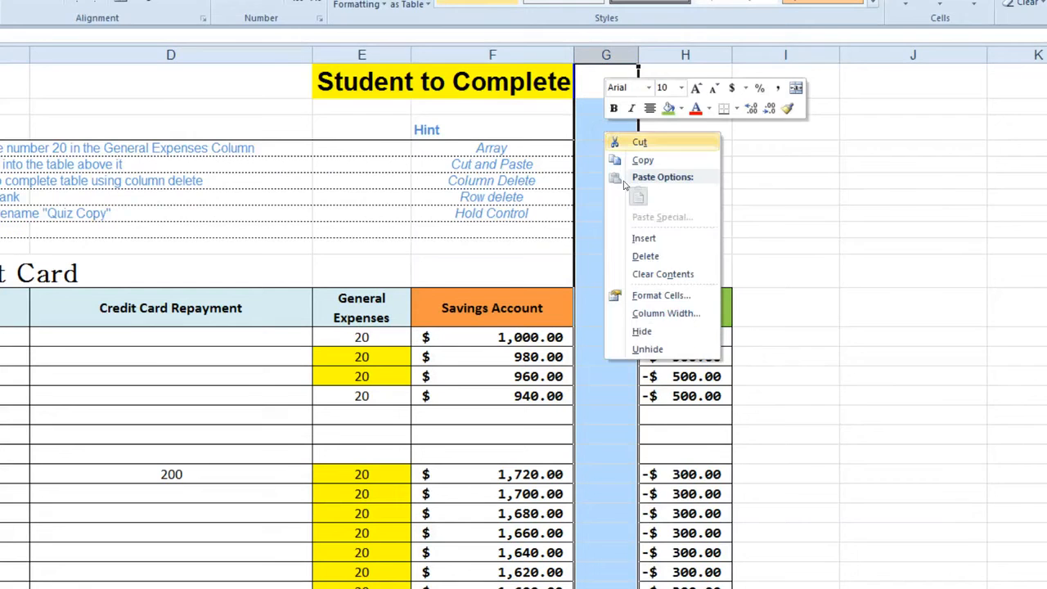
click(642, 256)
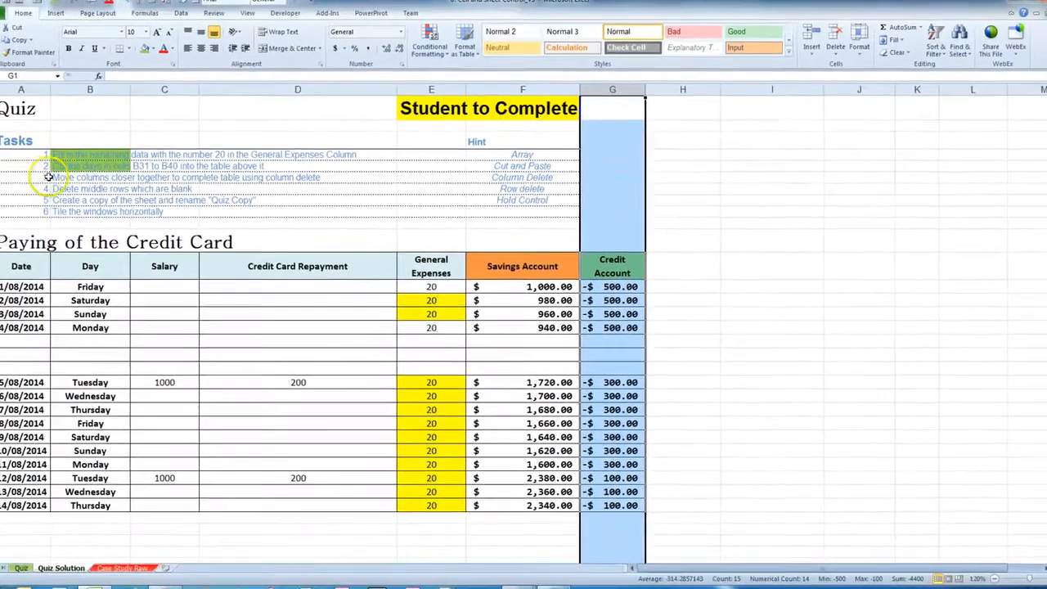
click(49, 177)
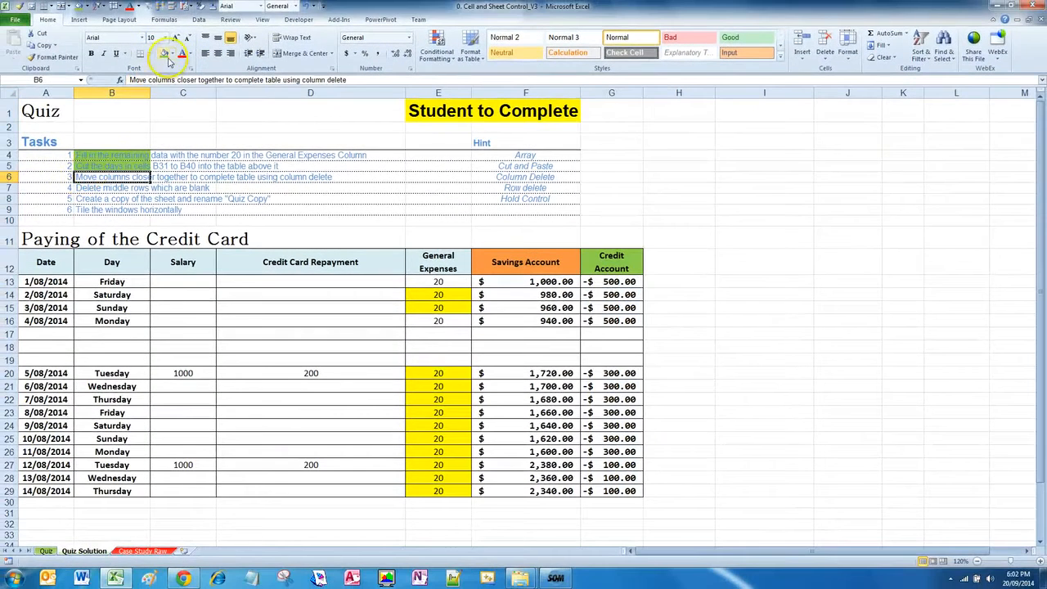
click(145, 49)
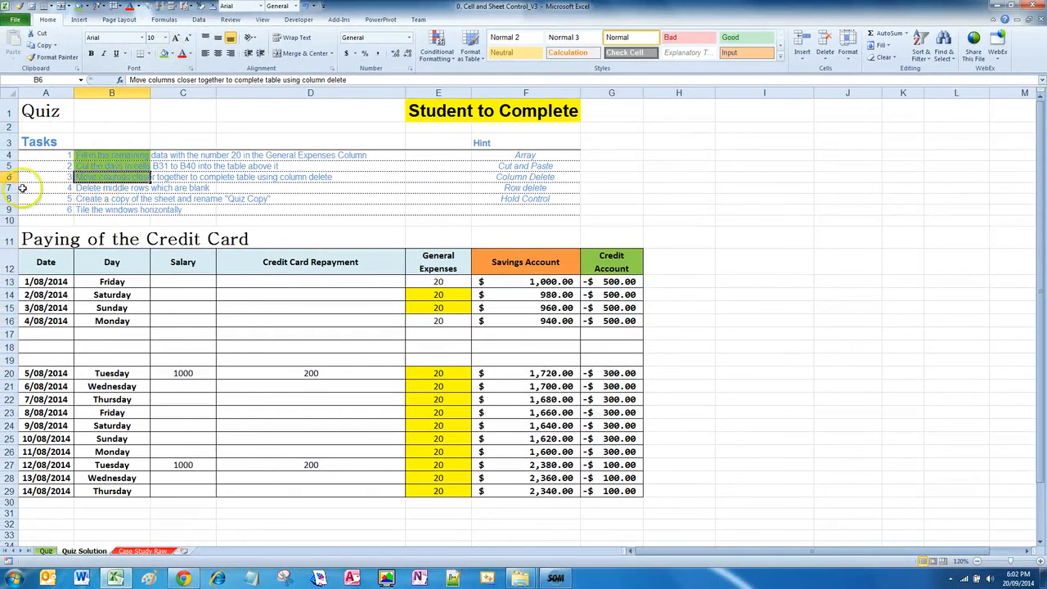
Step: Delete the blank rows 17 to 19 from the credit card table and shade the fourth task's cell B7 green
click(111, 188)
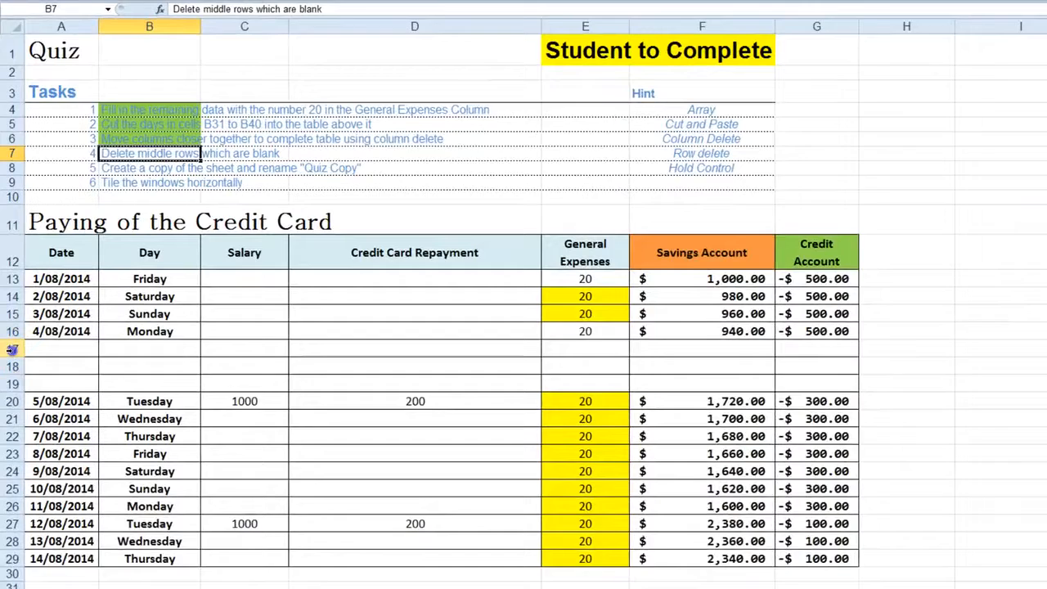
drag(12, 349, 18, 400)
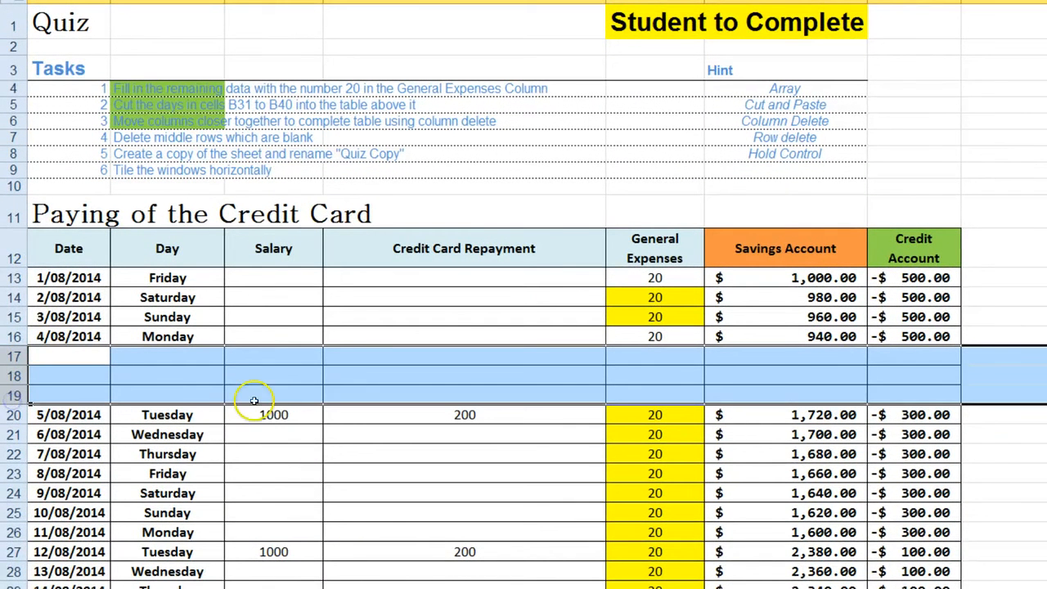
right_click(295, 380)
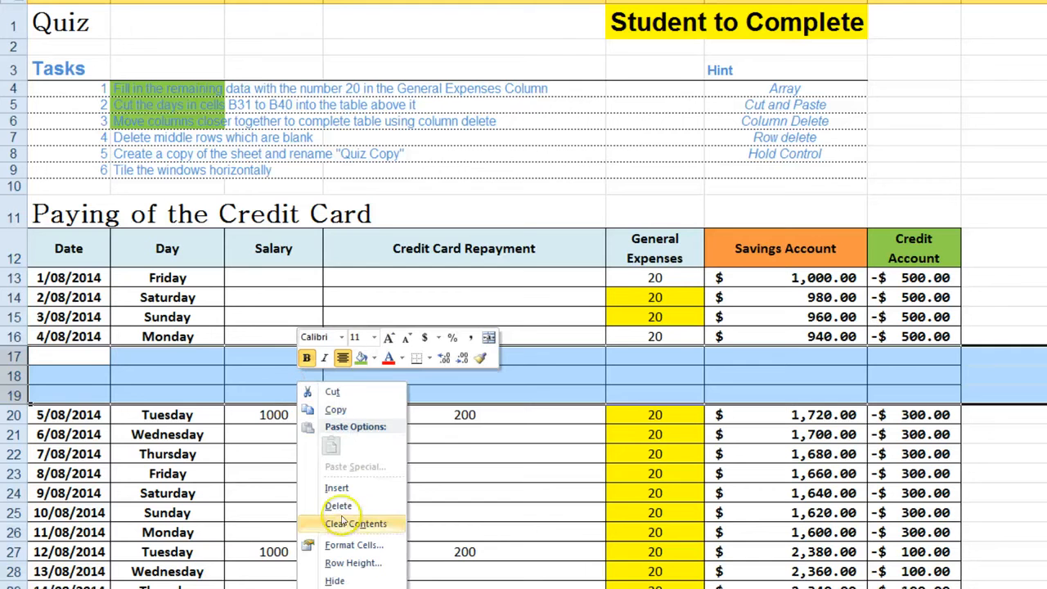
click(380, 507)
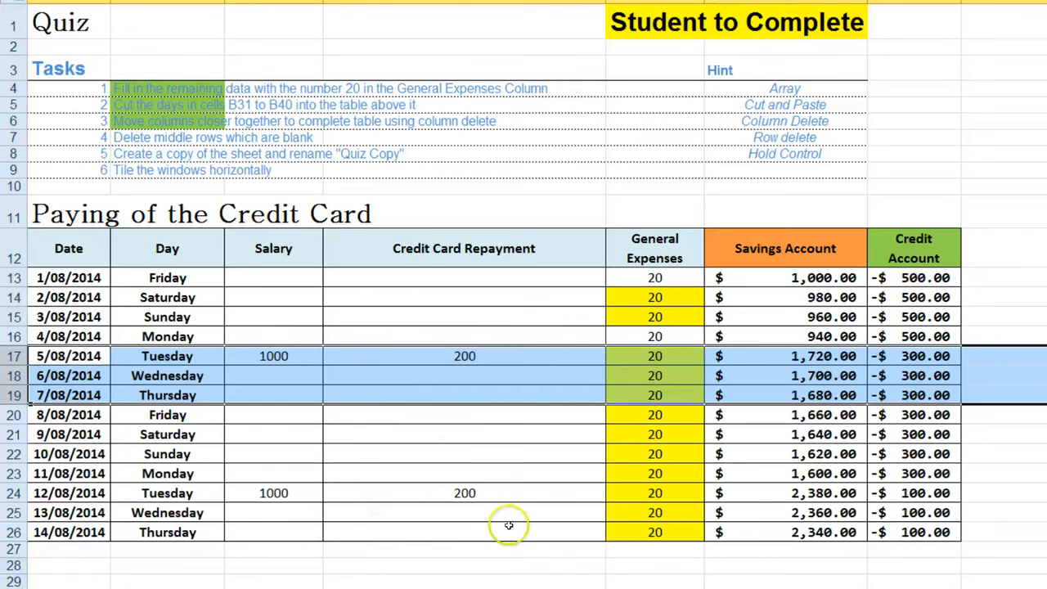
click(507, 527)
click(151, 137)
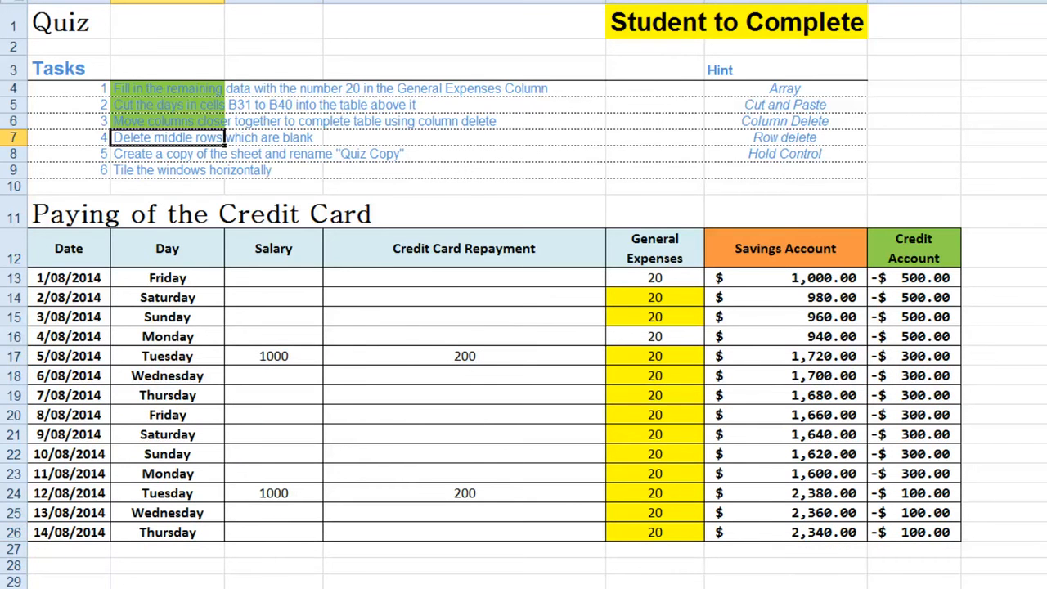
click(187, 0)
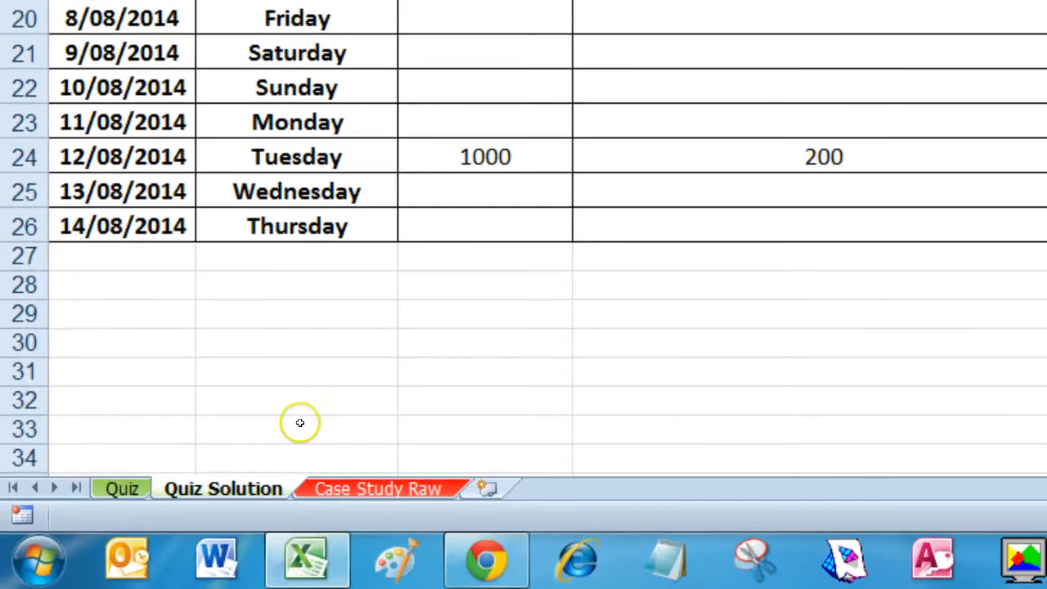
Step: Create a copy of the Quiz Solution sheet in the same workbook, placed before the Case Study Raw sheet
right_click(245, 491)
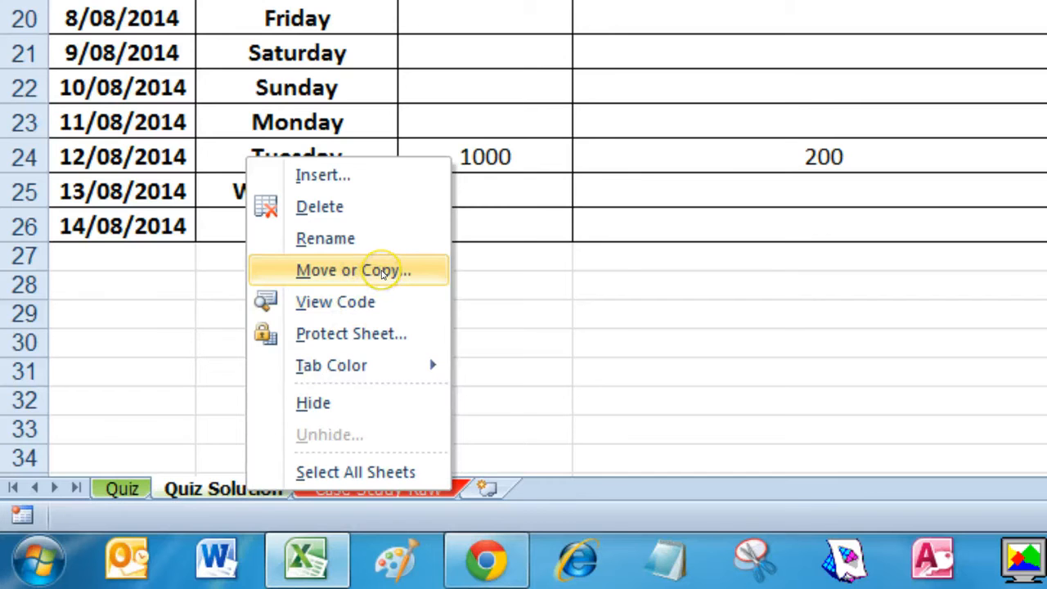
click(381, 272)
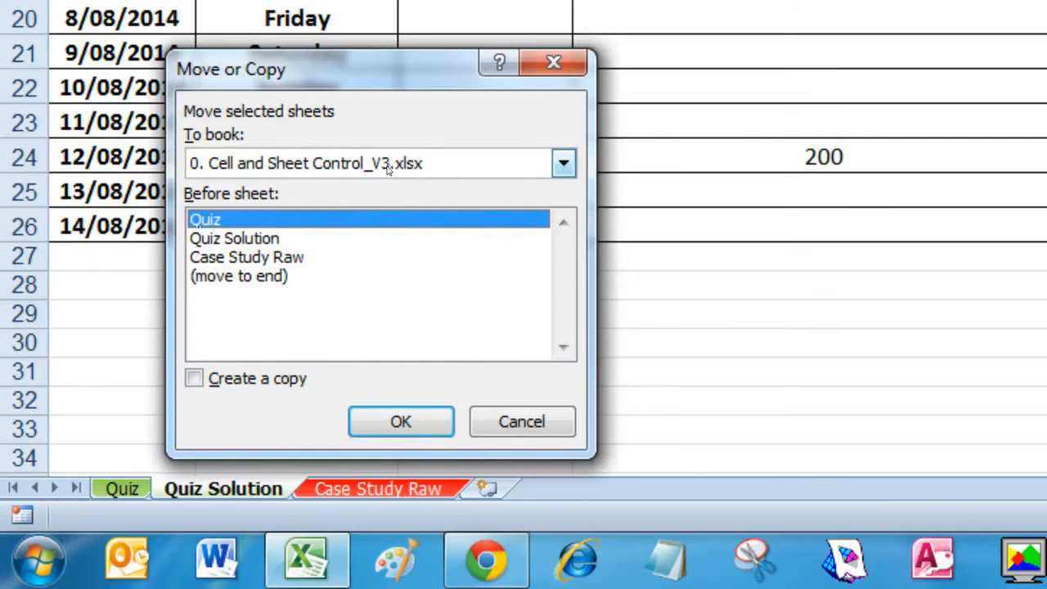
click(563, 163)
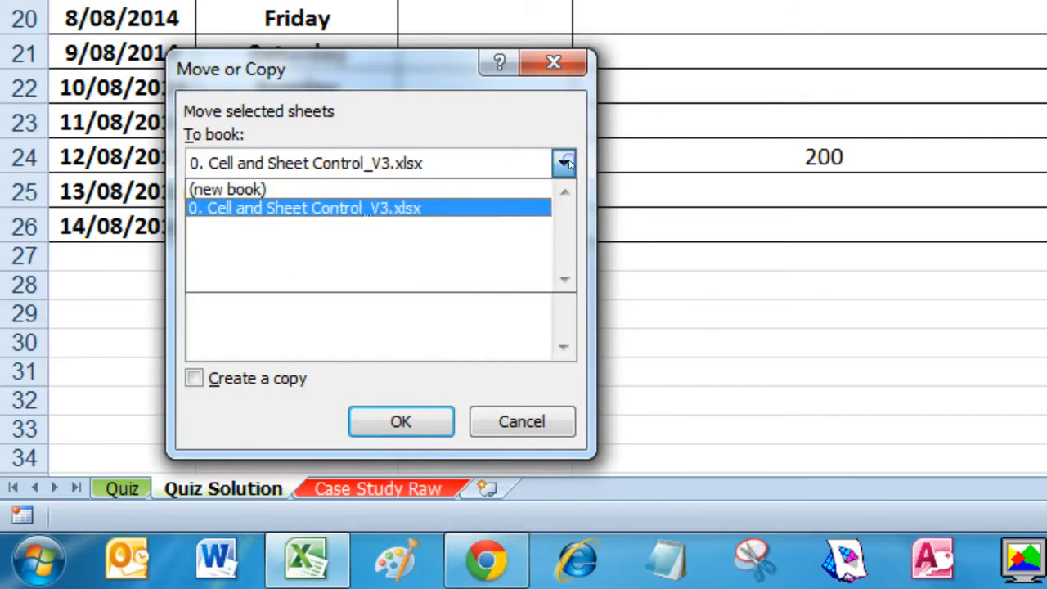
click(493, 207)
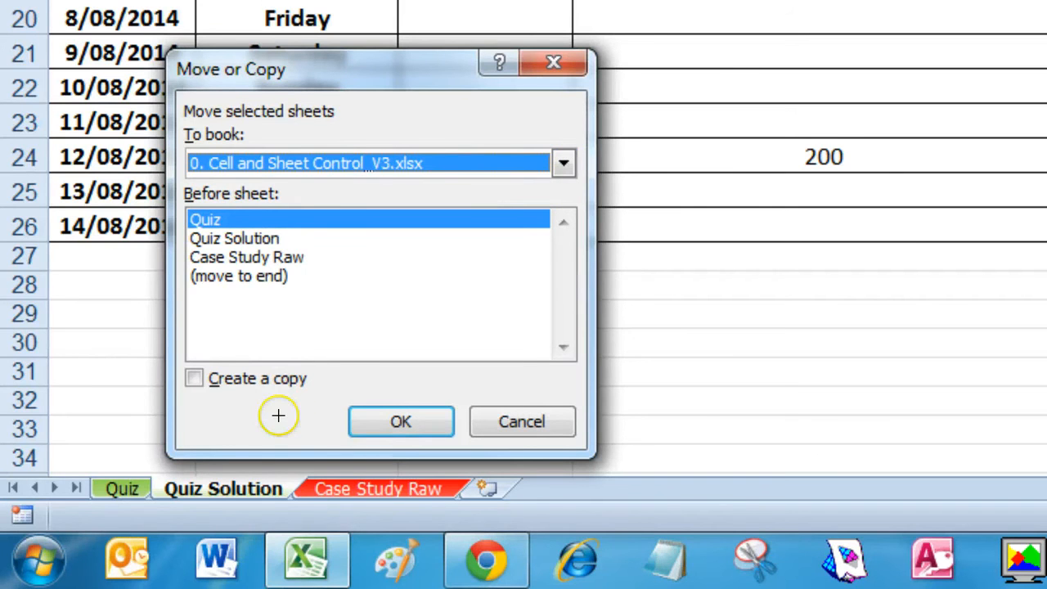
mouse_move(306, 278)
mouse_down()
mouse_move(327, 423)
mouse_move(298, 483)
mouse_move(350, 444)
mouse_up()
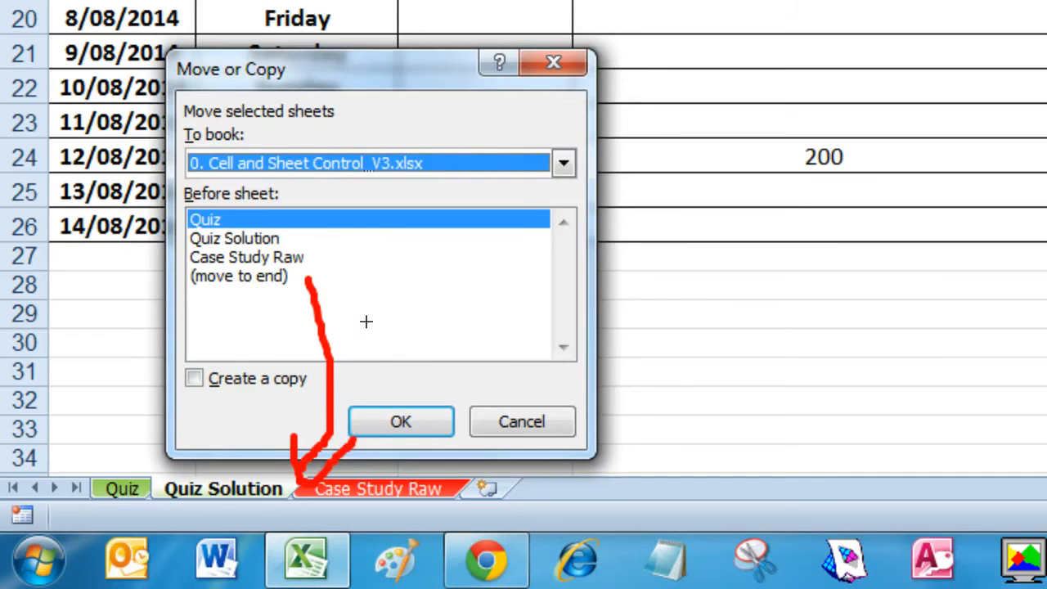
key(e)
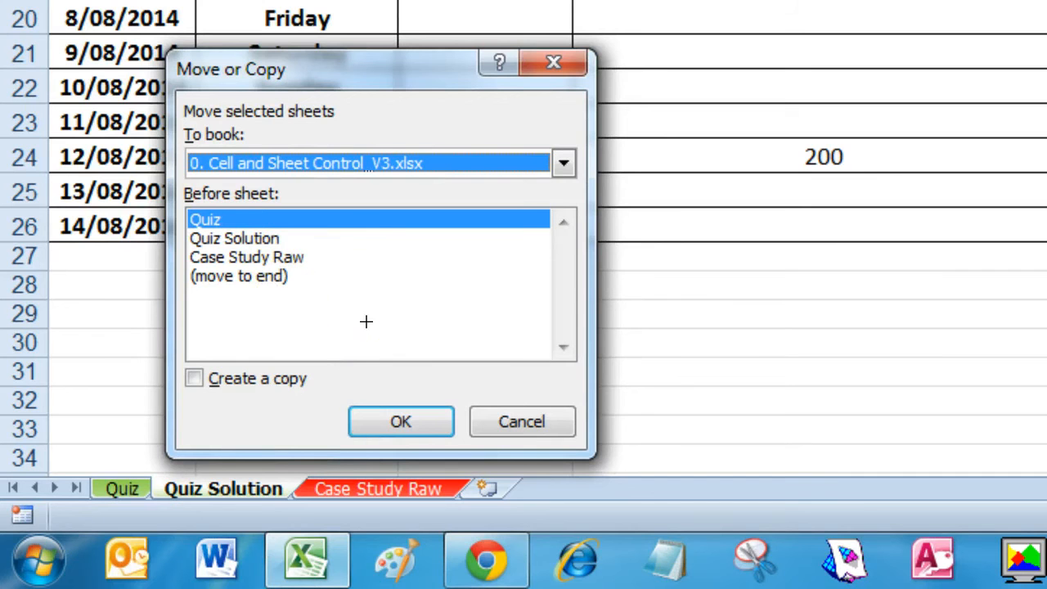
click(275, 262)
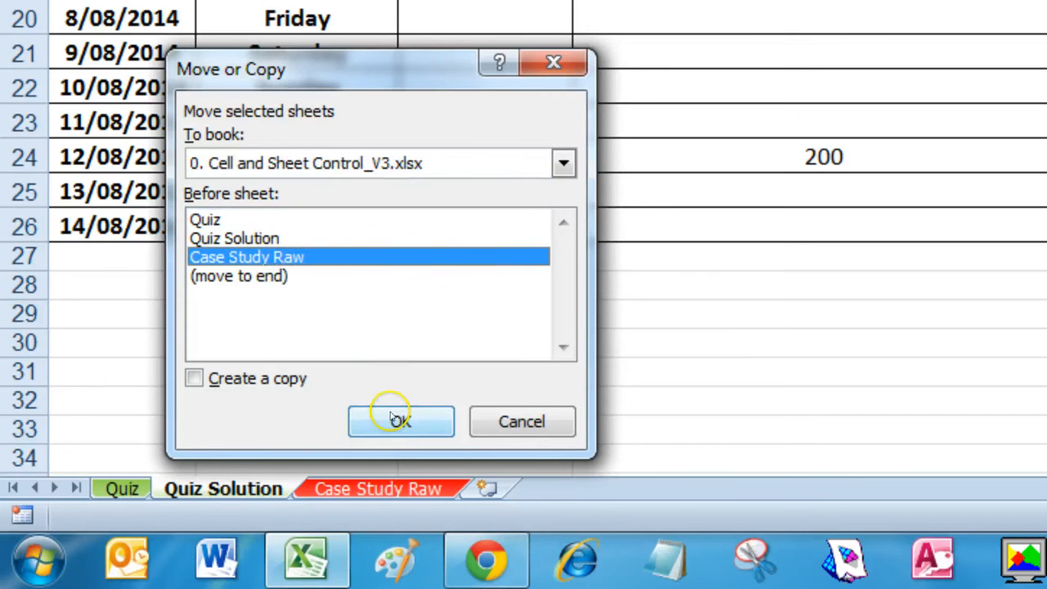
click(292, 370)
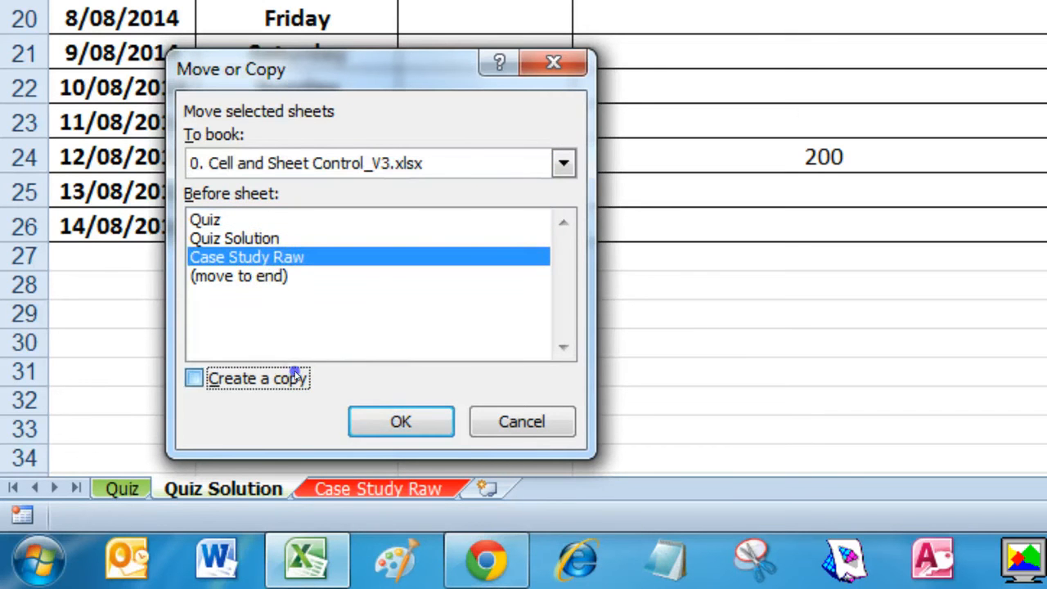
click(373, 418)
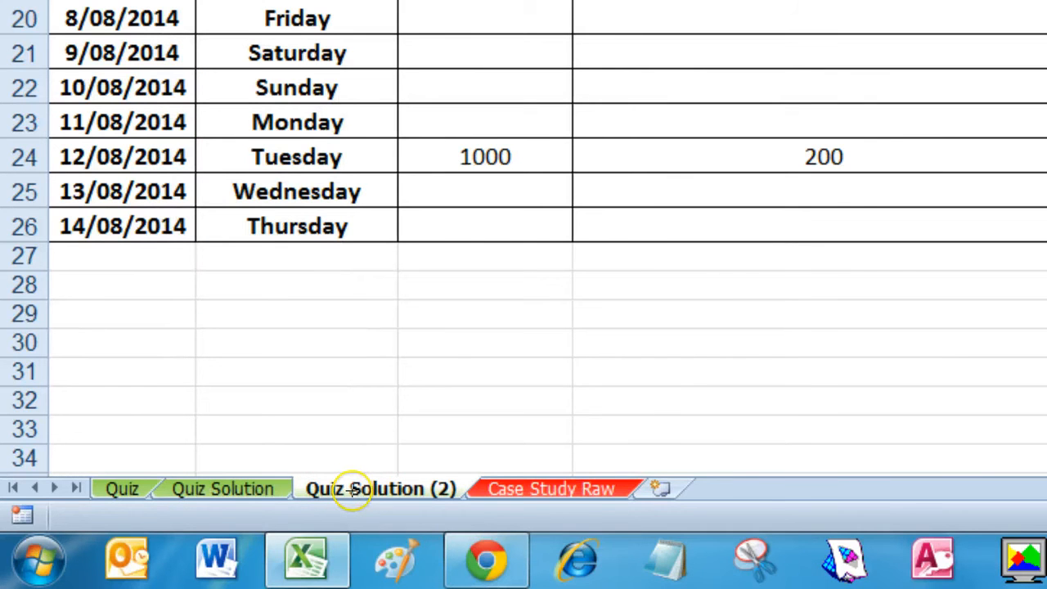
Step: Shade the fifth task's cell B8 green to mark the sheet copy task as done
mouse_move(479, 473)
mouse_down()
mouse_move(339, 471)
mouse_move(275, 495)
mouse_move(374, 512)
mouse_move(472, 488)
mouse_up()
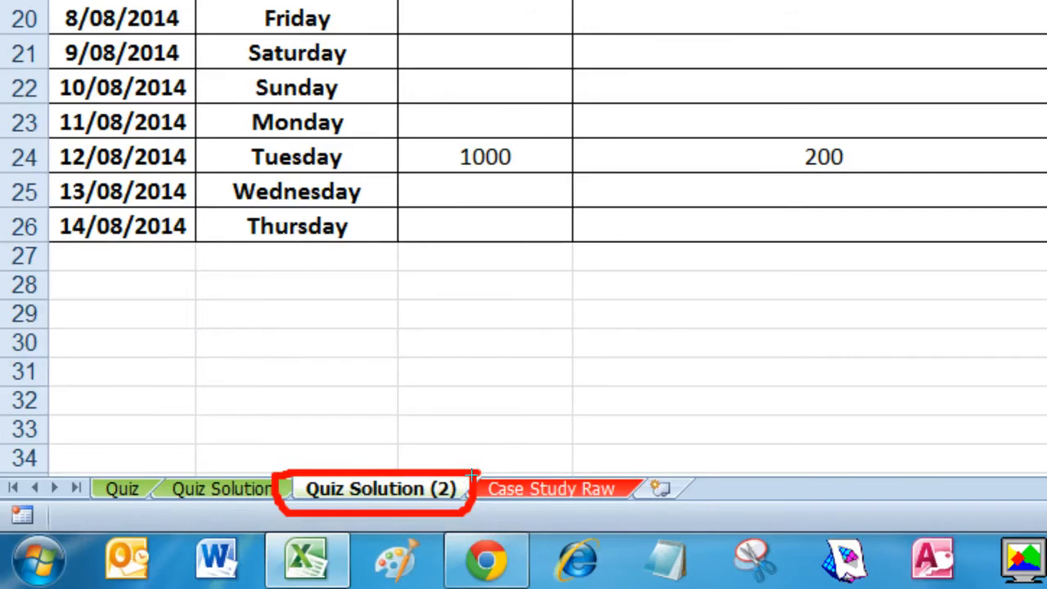
key(Escape)
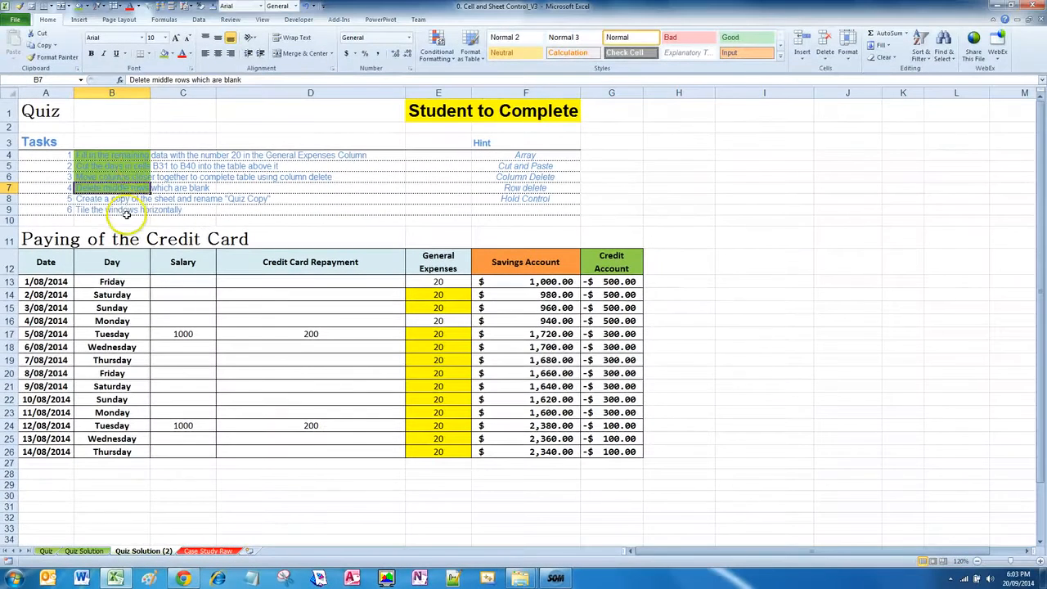
click(125, 198)
click(164, 54)
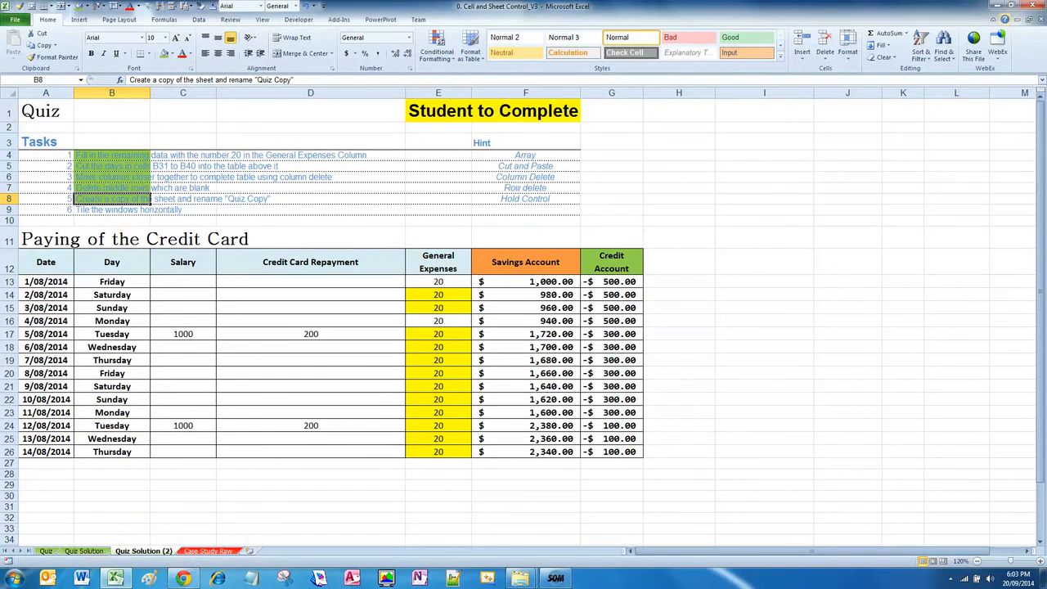
Step: Restore the workbook window from its maximized state and resize it to just wider than the credit card table
click(1029, 19)
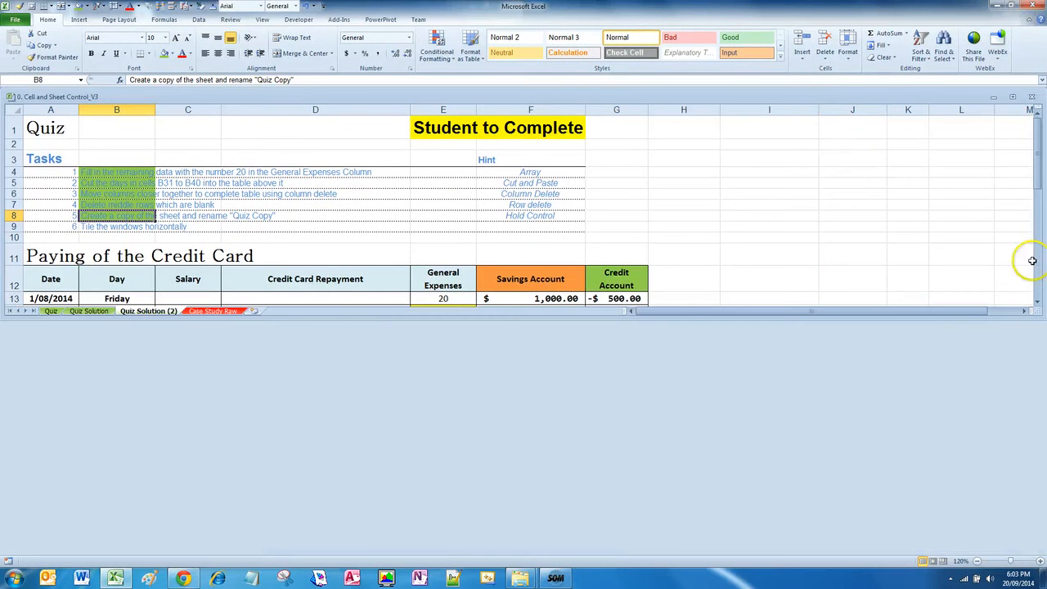
drag(1042, 262, 690, 421)
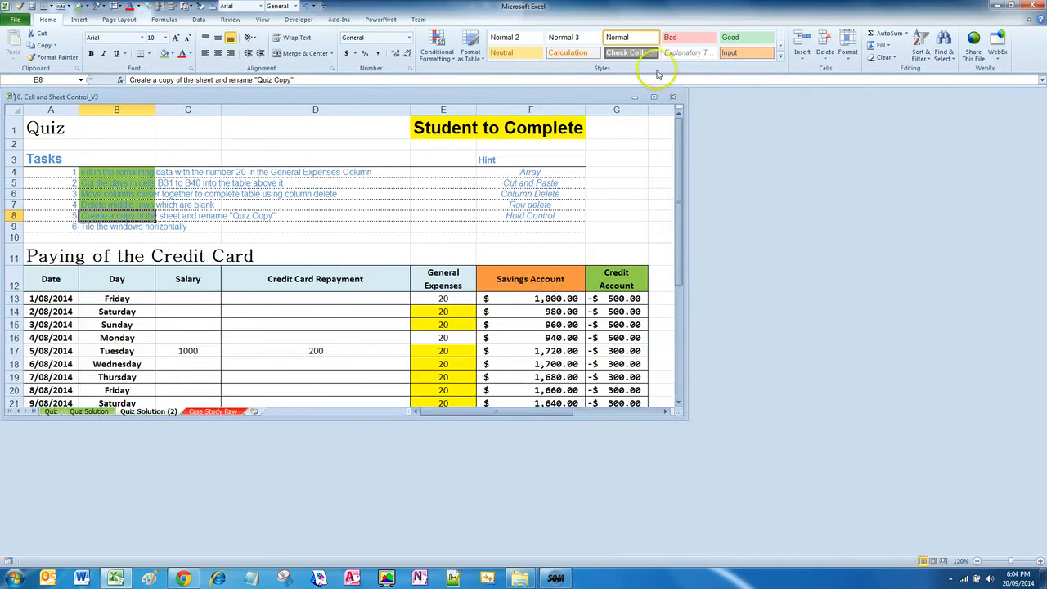
click(652, 97)
click(632, 103)
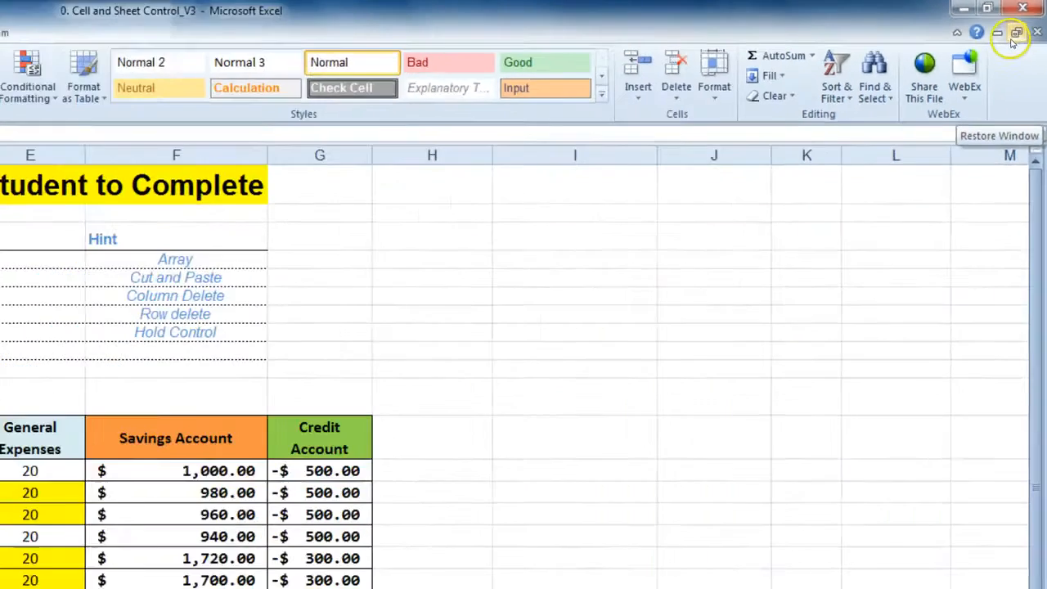
click(961, 94)
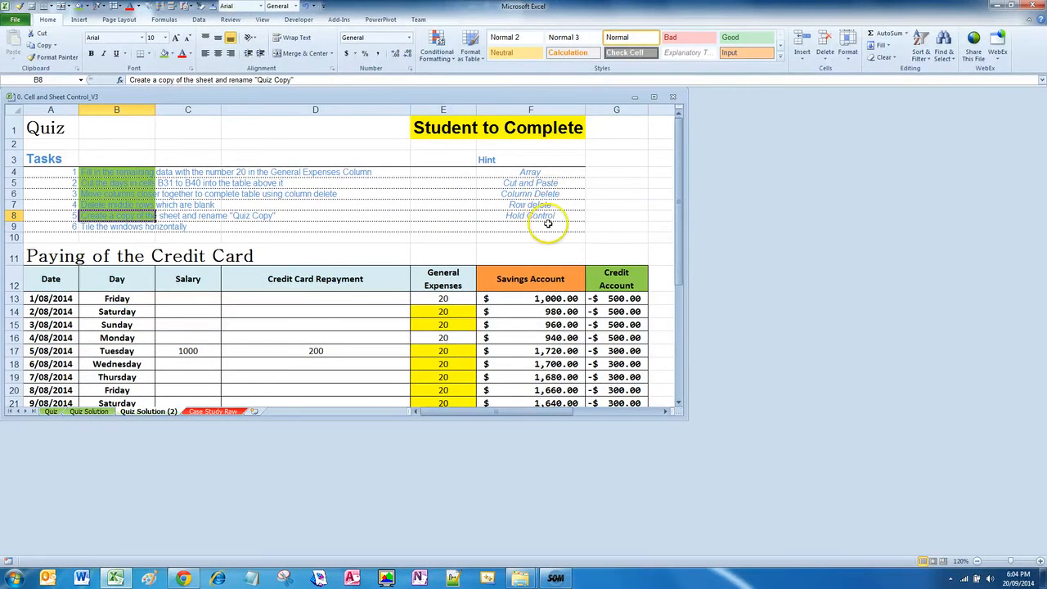
Step: Open a second window of the workbook and adjust it so the first window shows behind it
key(alt+d)
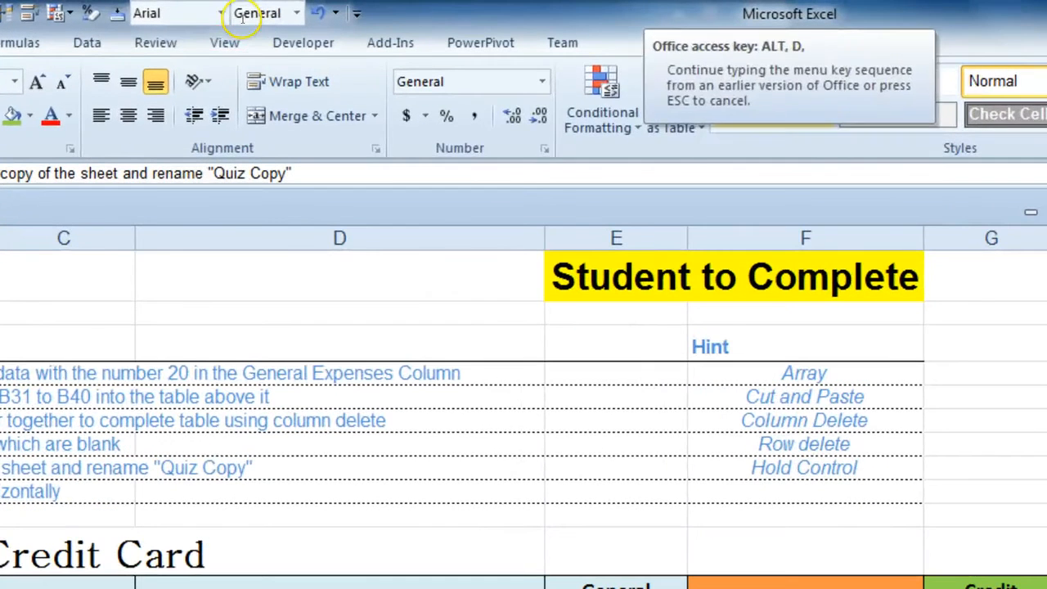
key(Escape)
click(231, 33)
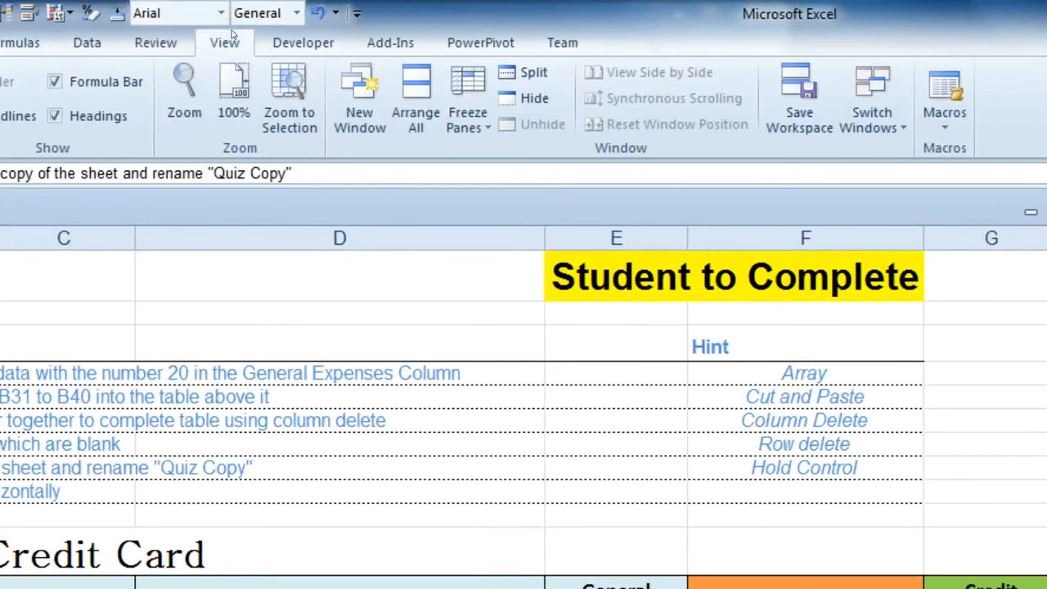
key(alt+d)
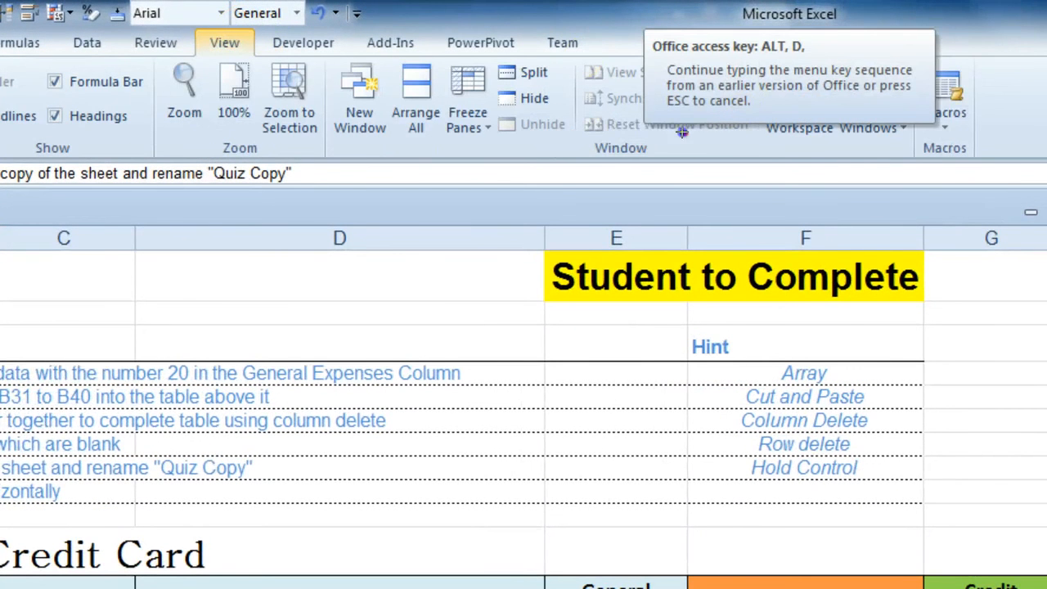
mouse_move(687, 131)
mouse_down()
mouse_move(568, 139)
mouse_move(646, 147)
mouse_up()
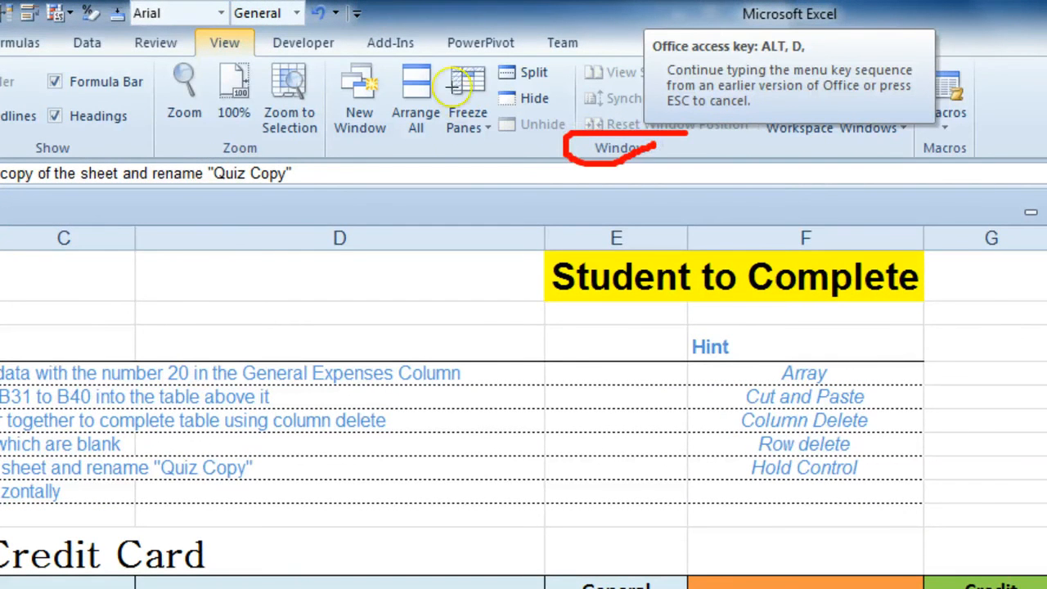
mouse_move(402, 46)
mouse_down()
mouse_move(339, 74)
mouse_move(399, 128)
mouse_move(372, 70)
mouse_up()
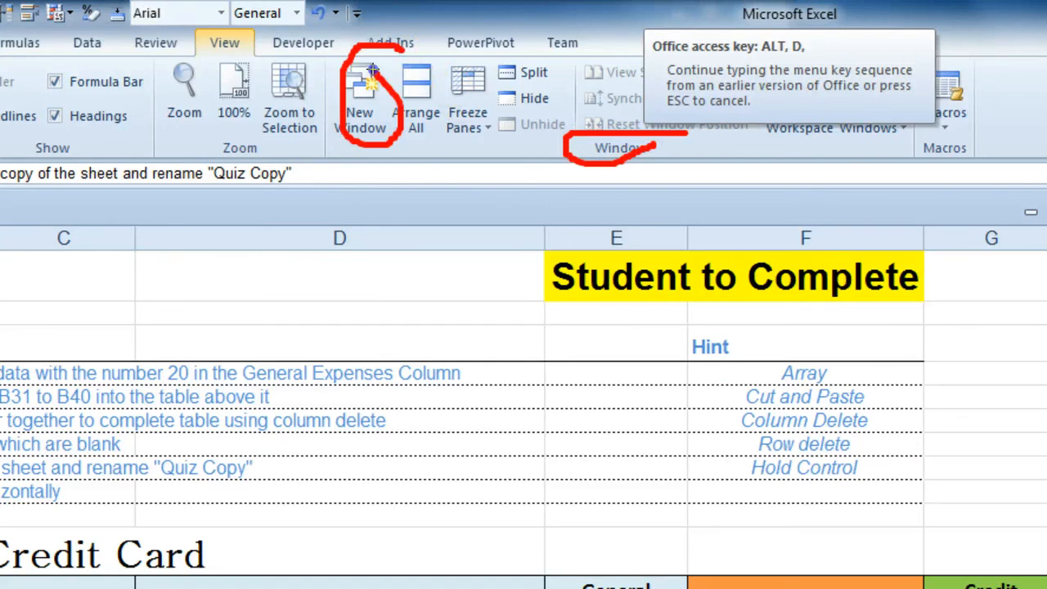
key(Escape)
key(Escape)
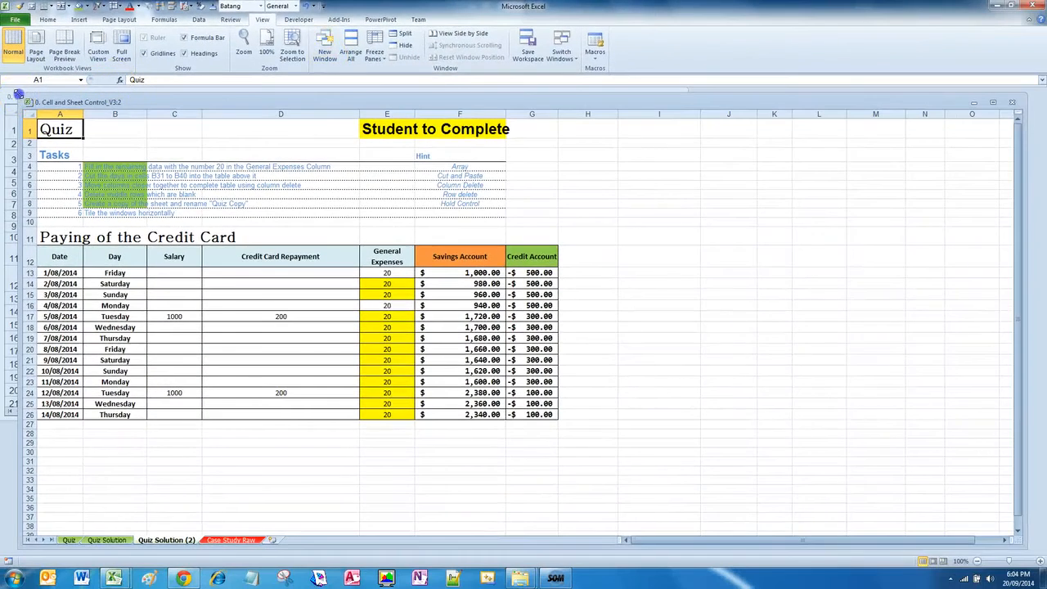
drag(23, 98, 353, 269)
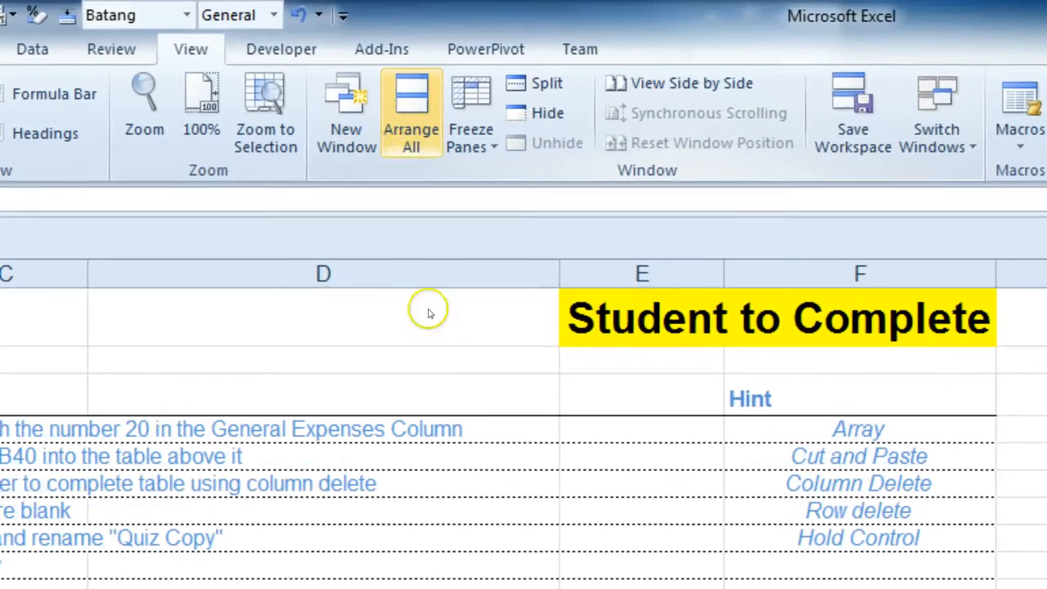
Step: Arrange the two workbook windows horizontally
key(alt+d)
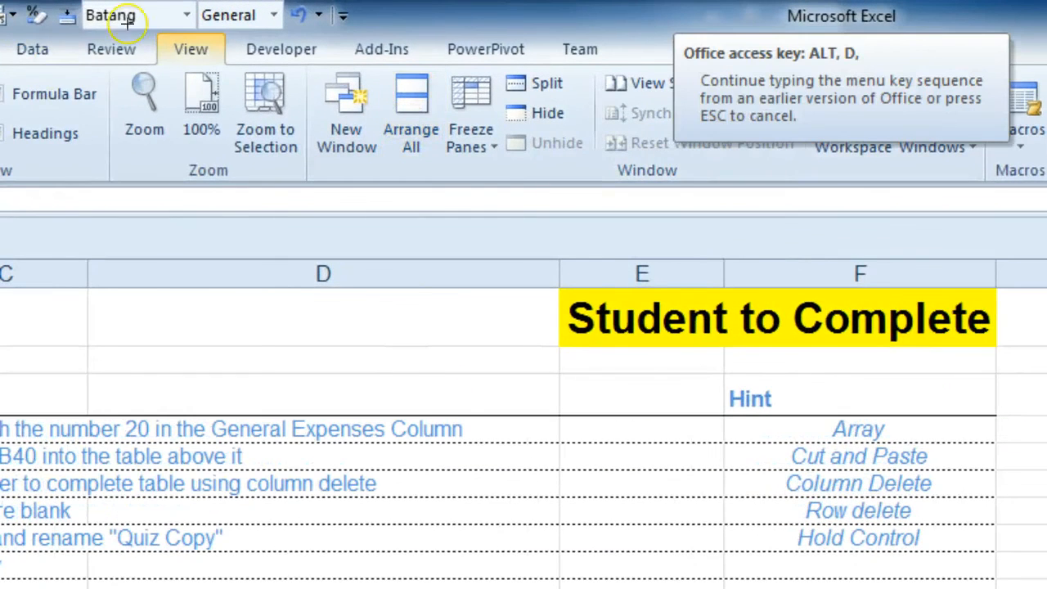
mouse_move(215, 36)
mouse_down()
mouse_move(131, 29)
mouse_move(199, 49)
mouse_up()
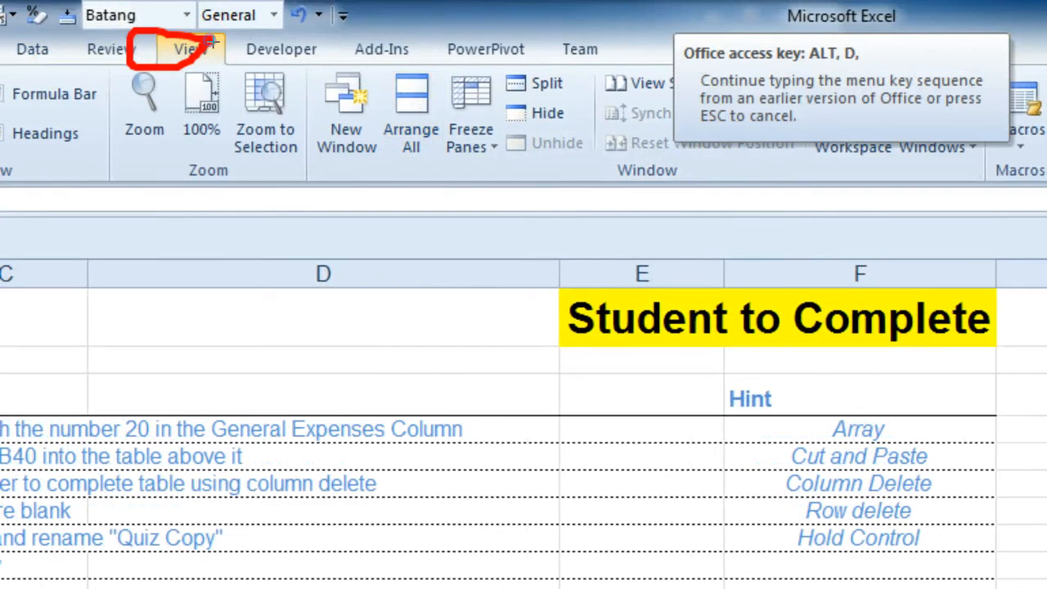
mouse_move(691, 154)
mouse_down()
mouse_move(603, 158)
mouse_move(693, 164)
mouse_up()
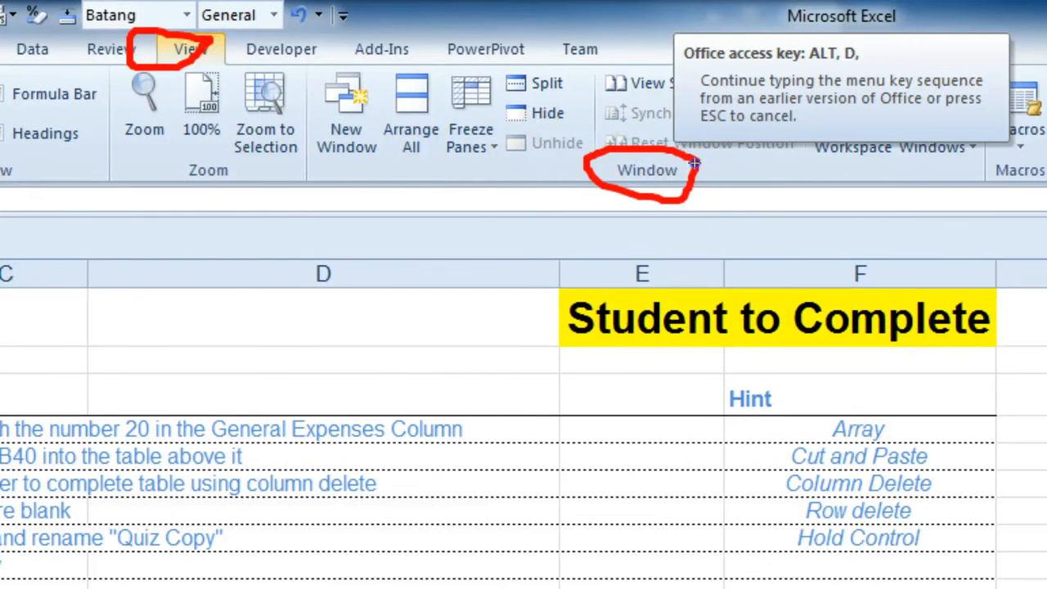
mouse_move(437, 49)
mouse_down()
mouse_move(358, 124)
mouse_move(455, 165)
mouse_move(429, 58)
mouse_up()
key(Escape)
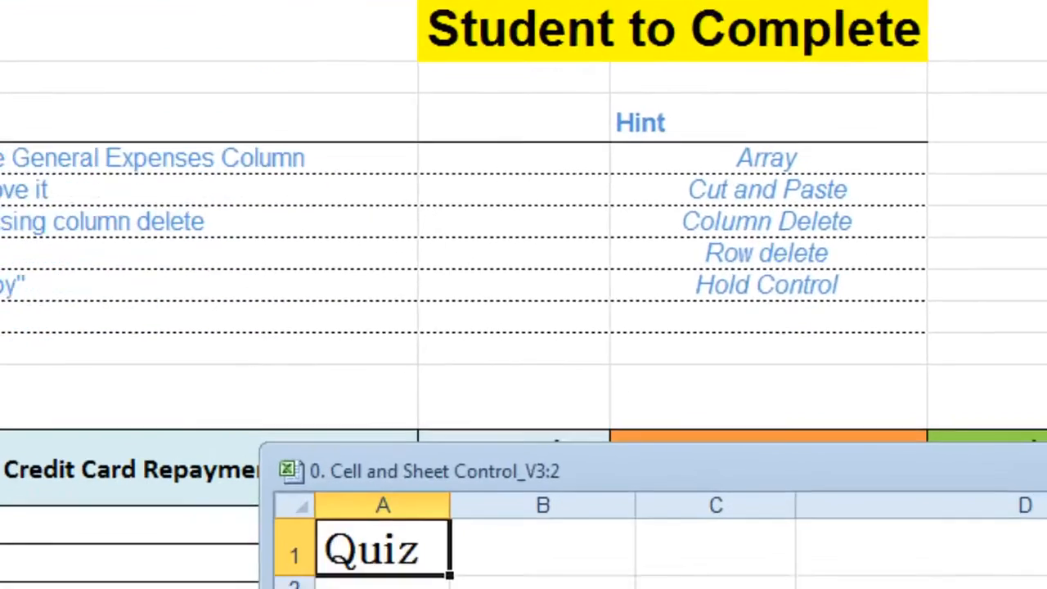
click(411, 113)
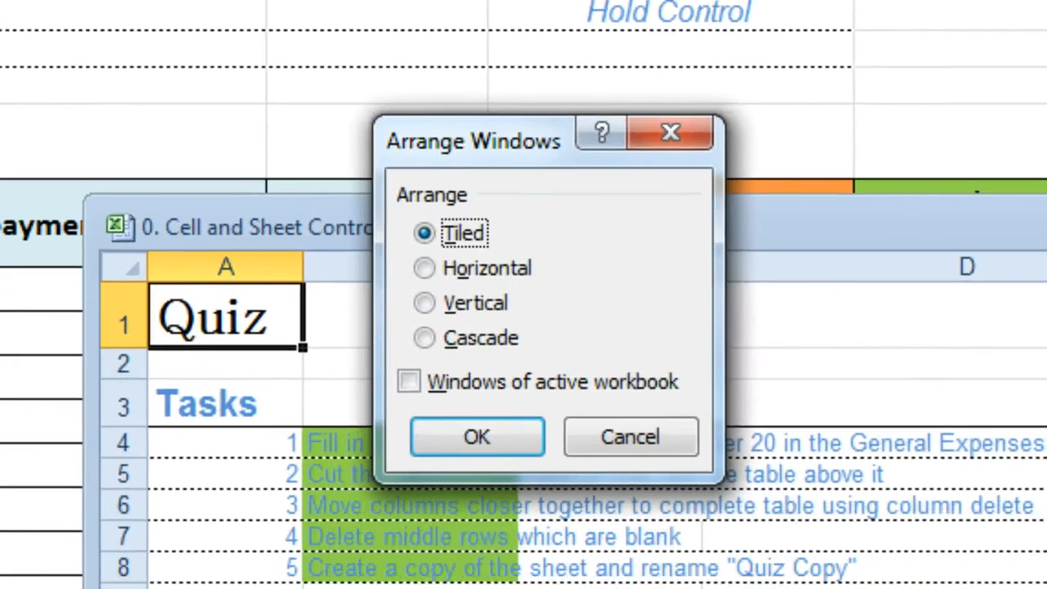
click(471, 270)
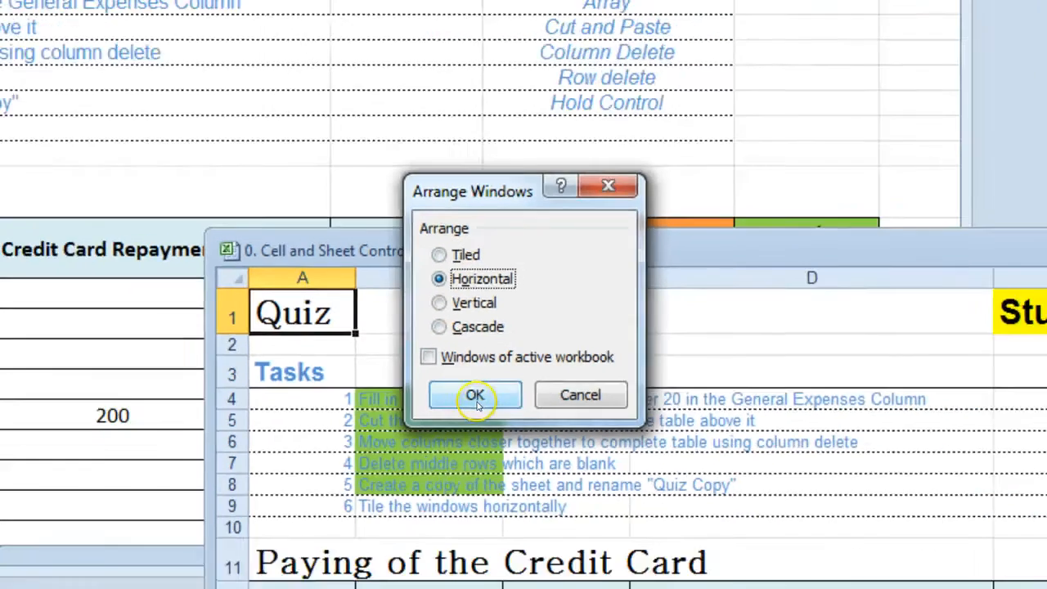
click(477, 436)
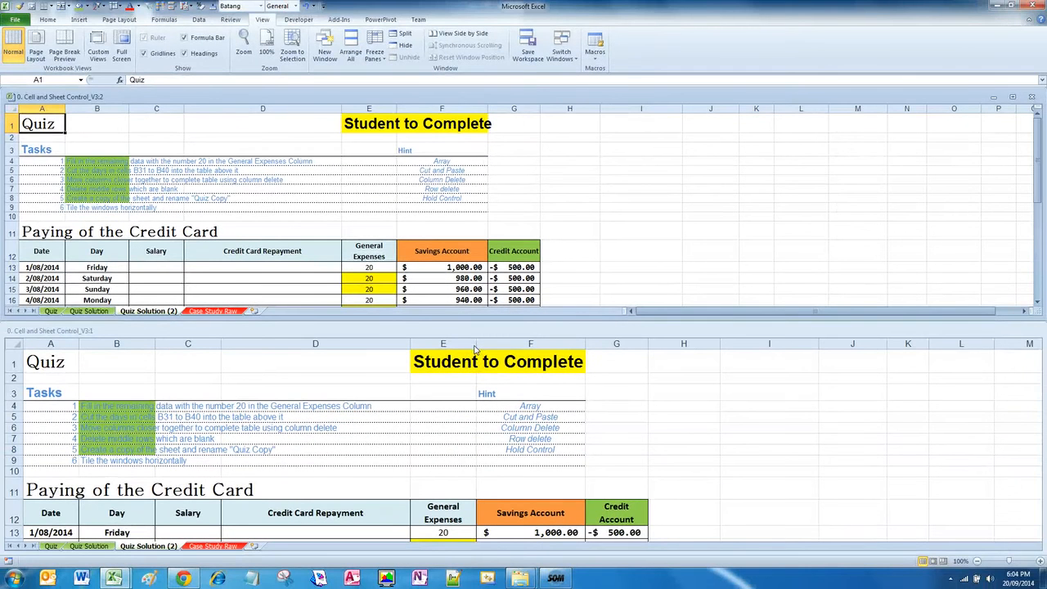
Step: Shade the sixth task's cell B9 green to mark the window tiling task as done
click(98, 207)
click(78, 6)
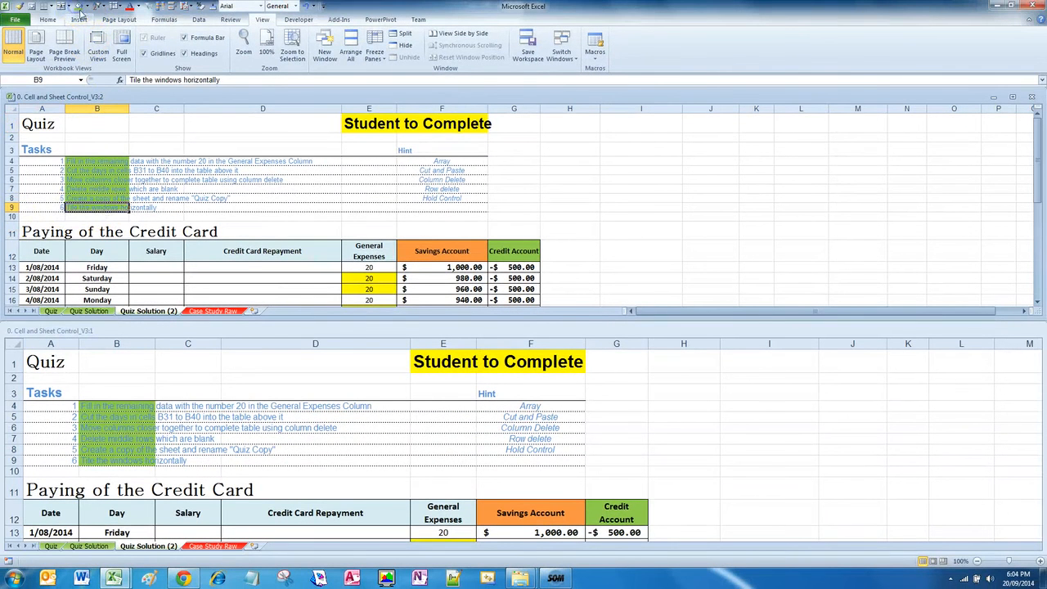
click(433, 232)
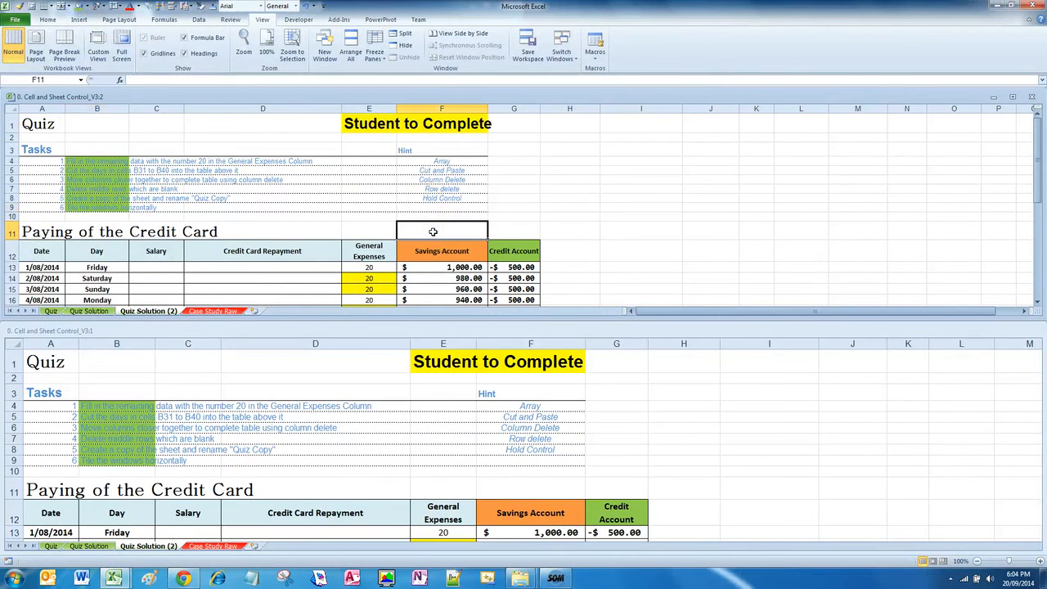